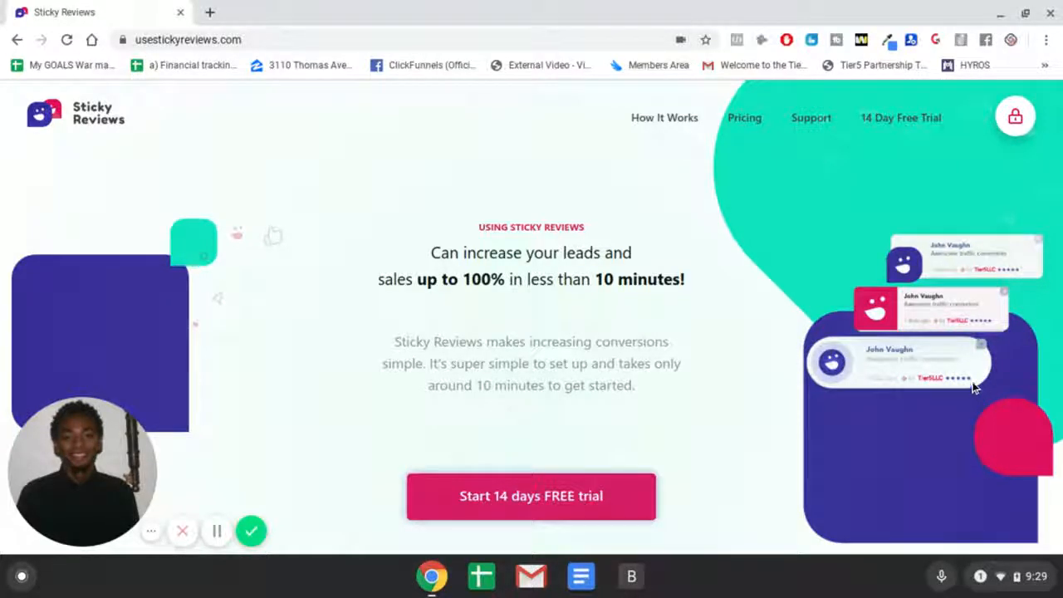
# Step: Scroll through the Sticky Reviews landing page to examine its features
pyautogui.scroll(-1, 926, 292)
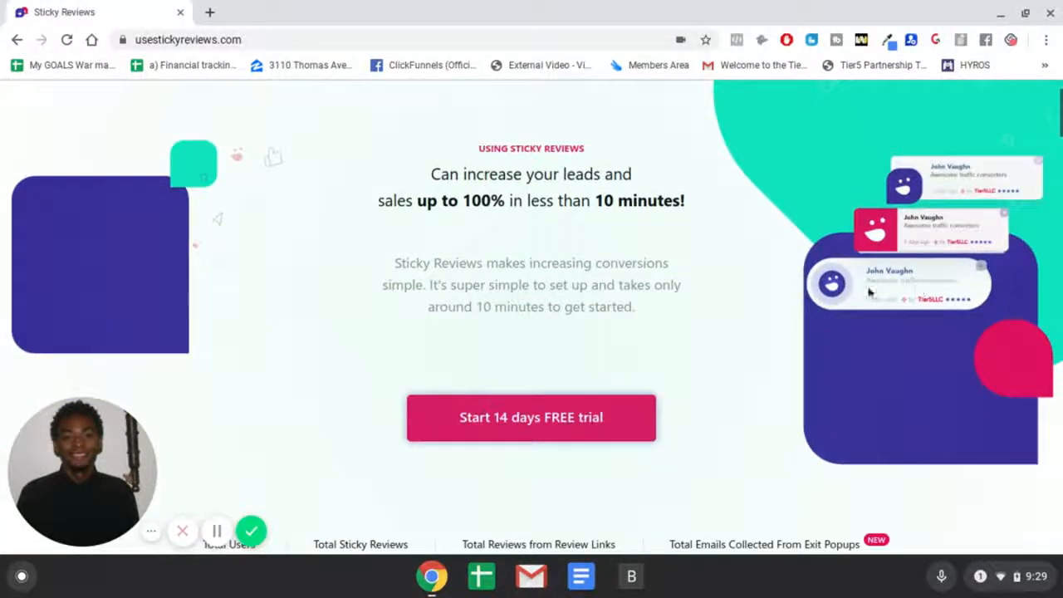
pyautogui.scroll(-4, 391, 310)
pyautogui.scroll(-3, 558, 310)
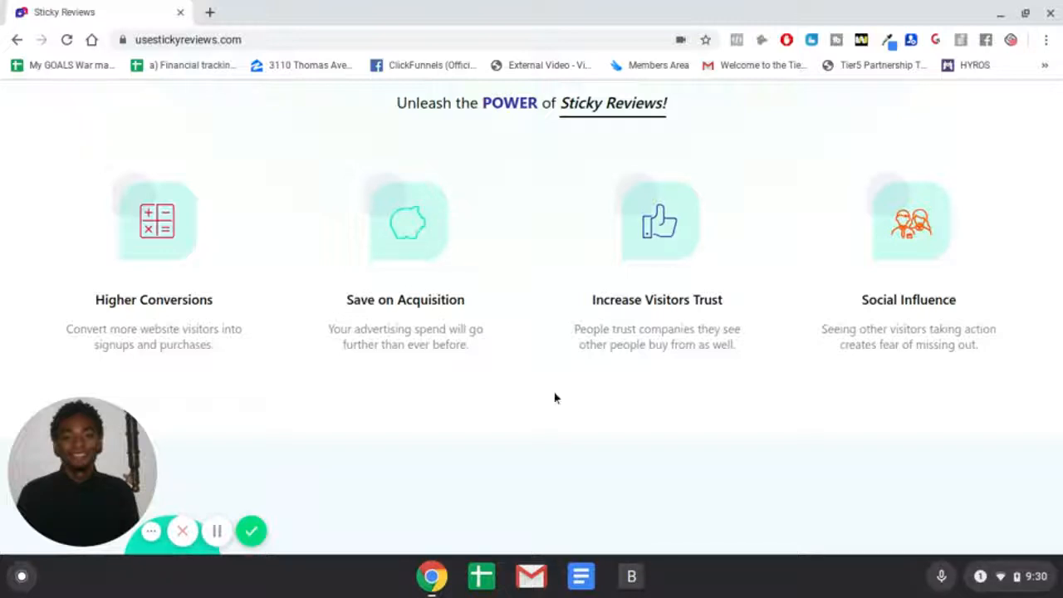
pyautogui.scroll(-5, 572, 396)
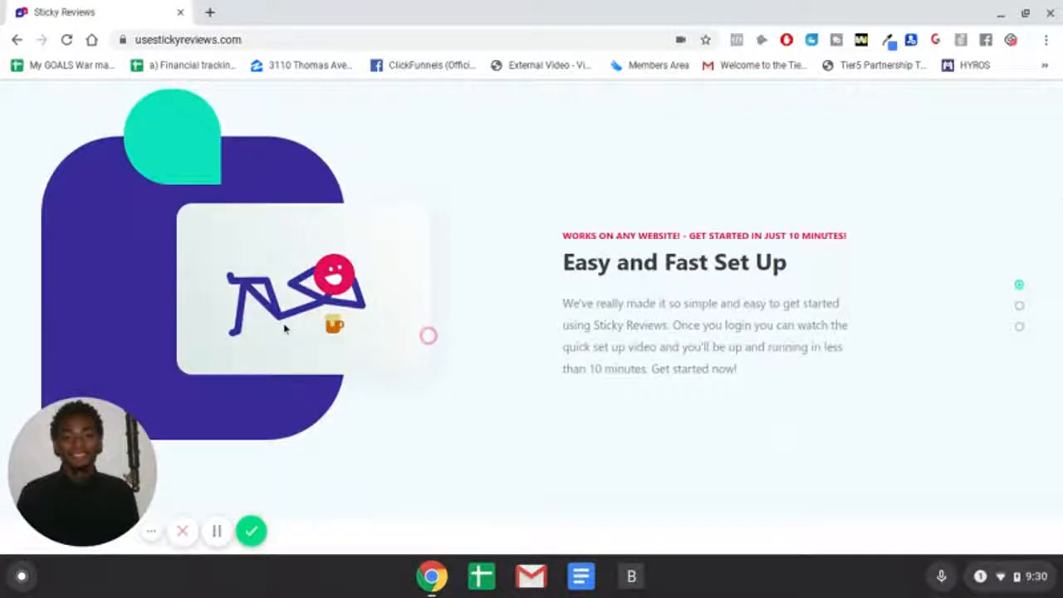
pyautogui.scroll(-8, 371, 348)
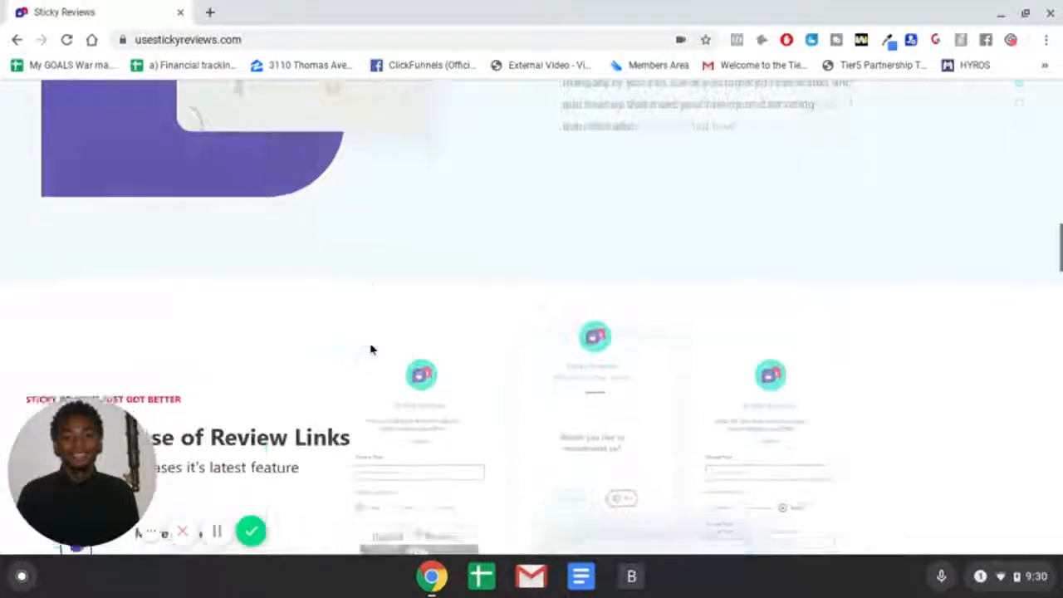
pyautogui.scroll(2, 372, 322)
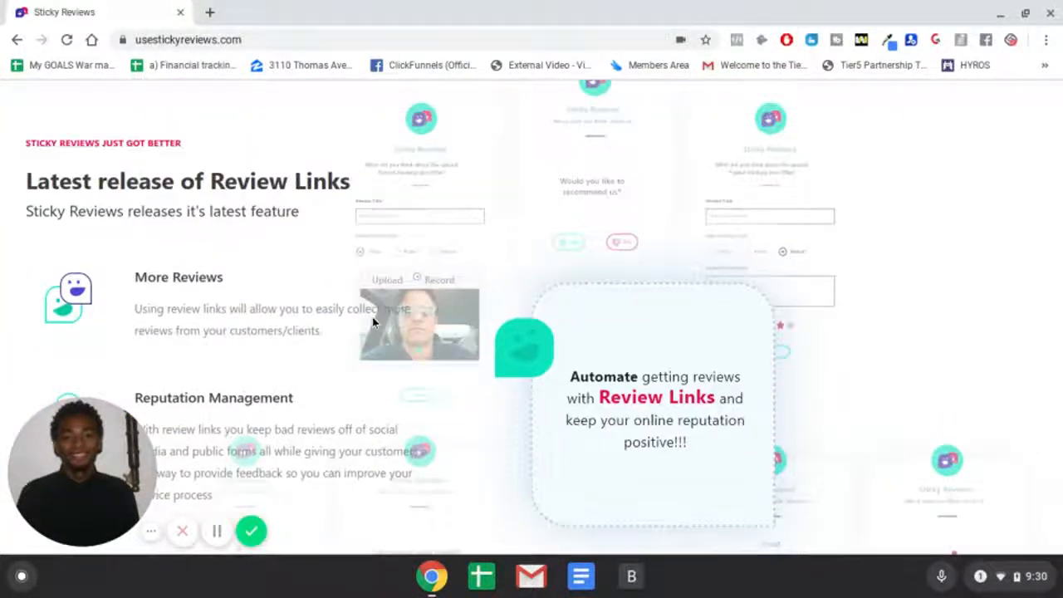
pyautogui.scroll(-5, 406, 233)
pyautogui.scroll(-6, 499, 171)
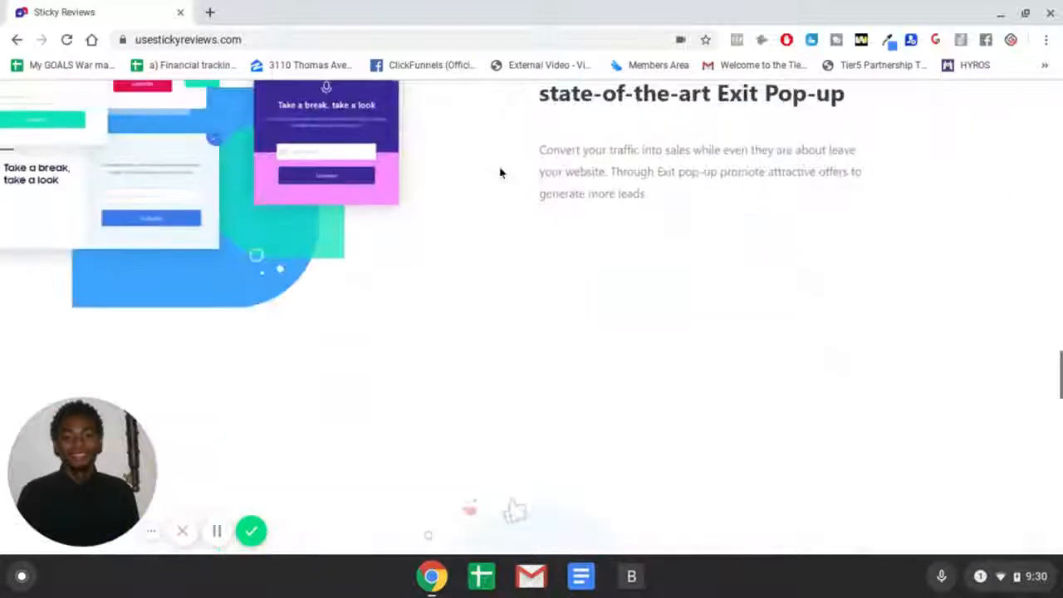
pyautogui.scroll(2, 499, 172)
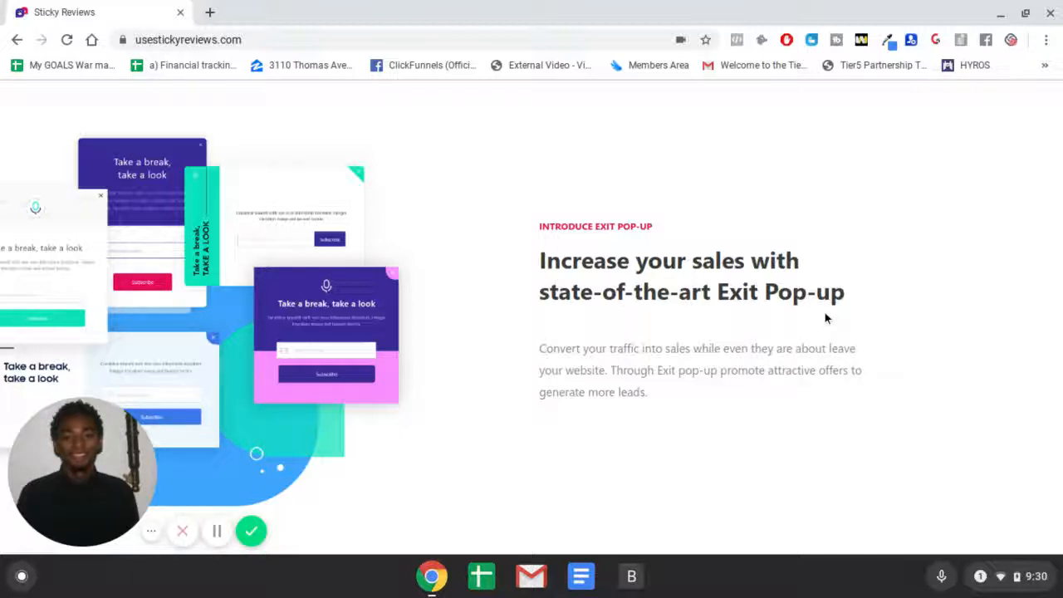
pyautogui.scroll(20, 826, 316)
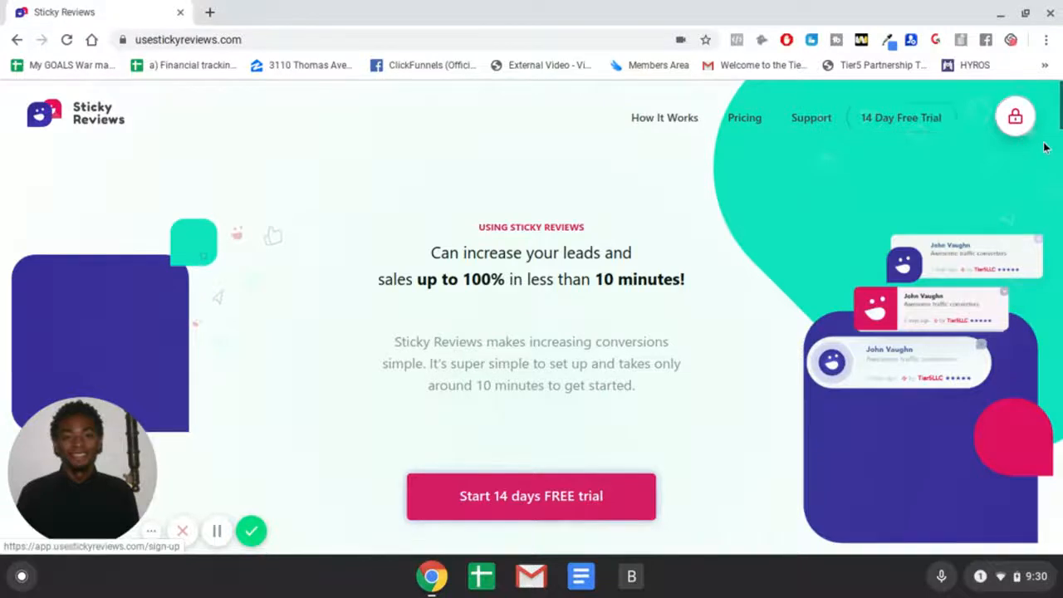
# Step: Open the app's login page and enter the account e-mail address
pyautogui.click(1013, 123)
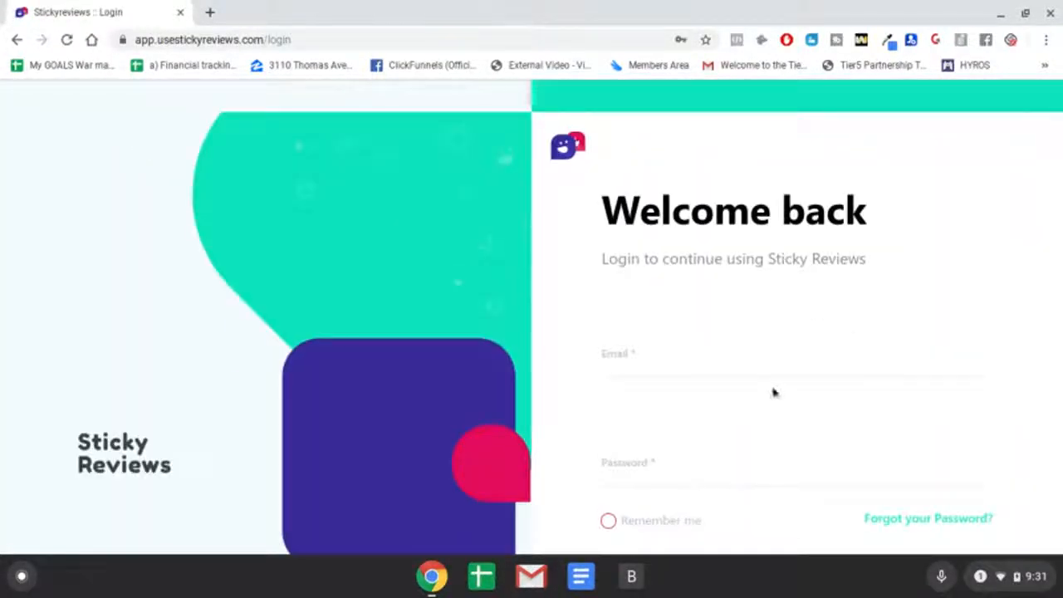
pyautogui.click(745, 361)
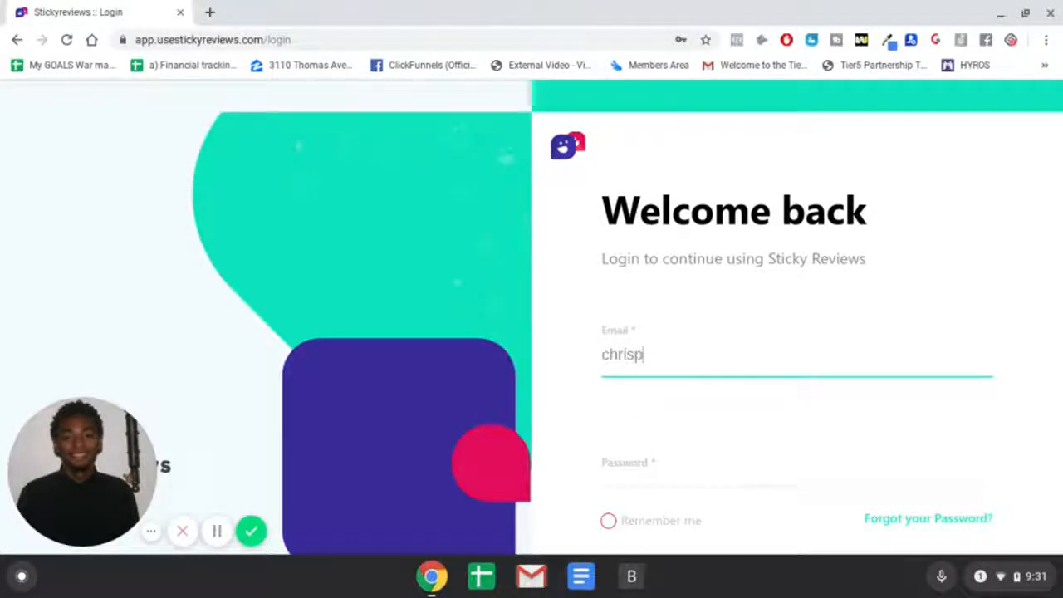
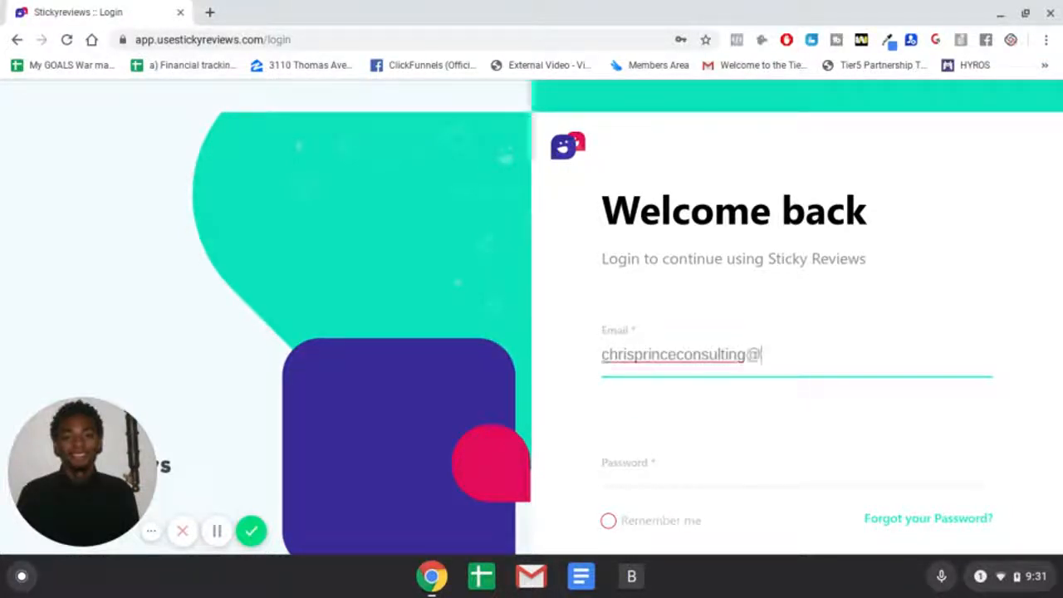
pyautogui.press('Tab')
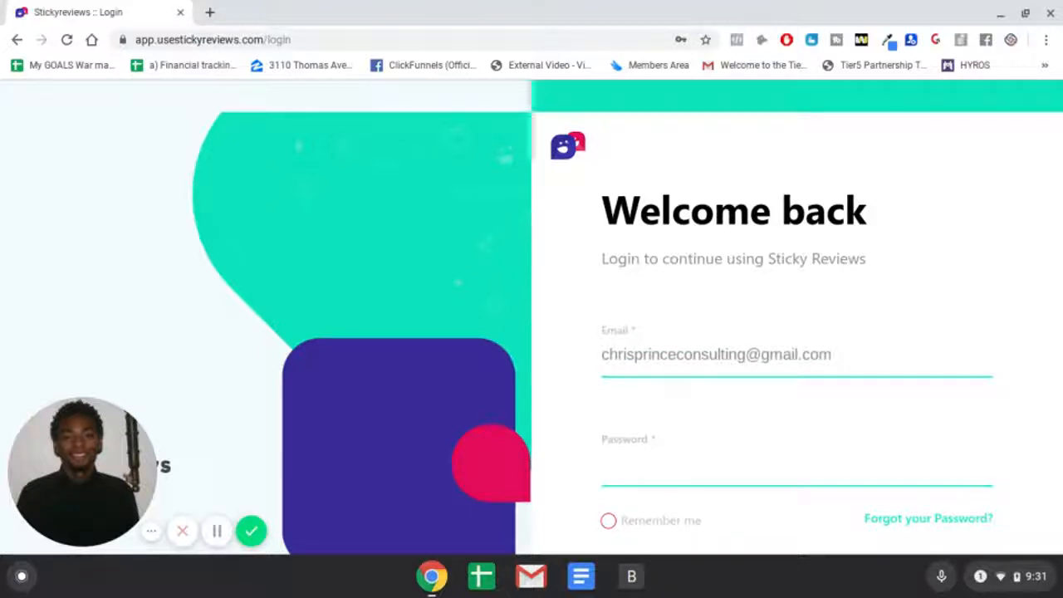
# Step: Enter the account password and log in
pyautogui.write('••••••')
pyautogui.scroll(-2, 806, 462)
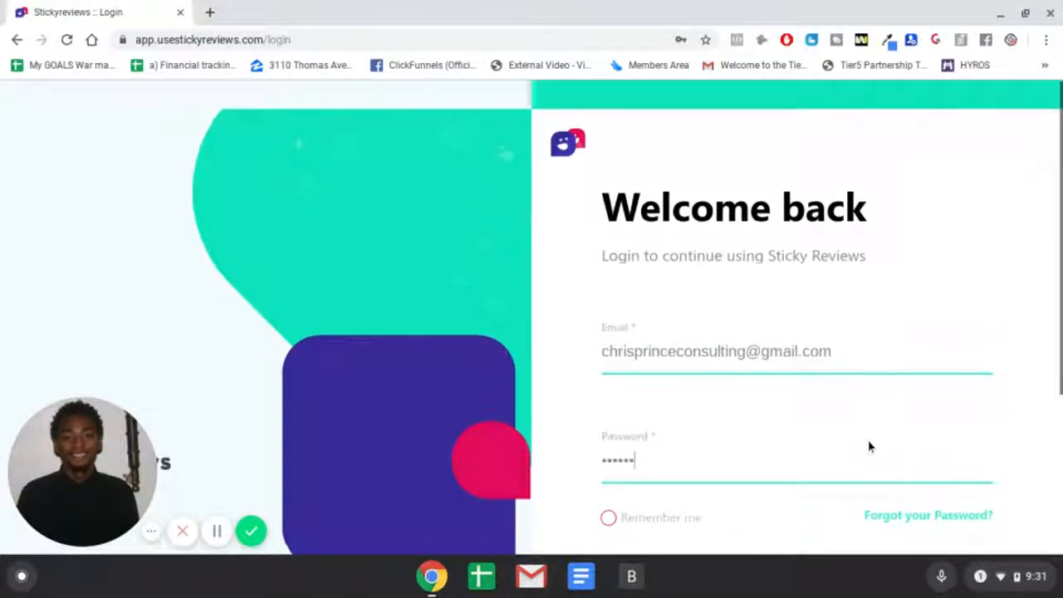
pyautogui.press('Return')
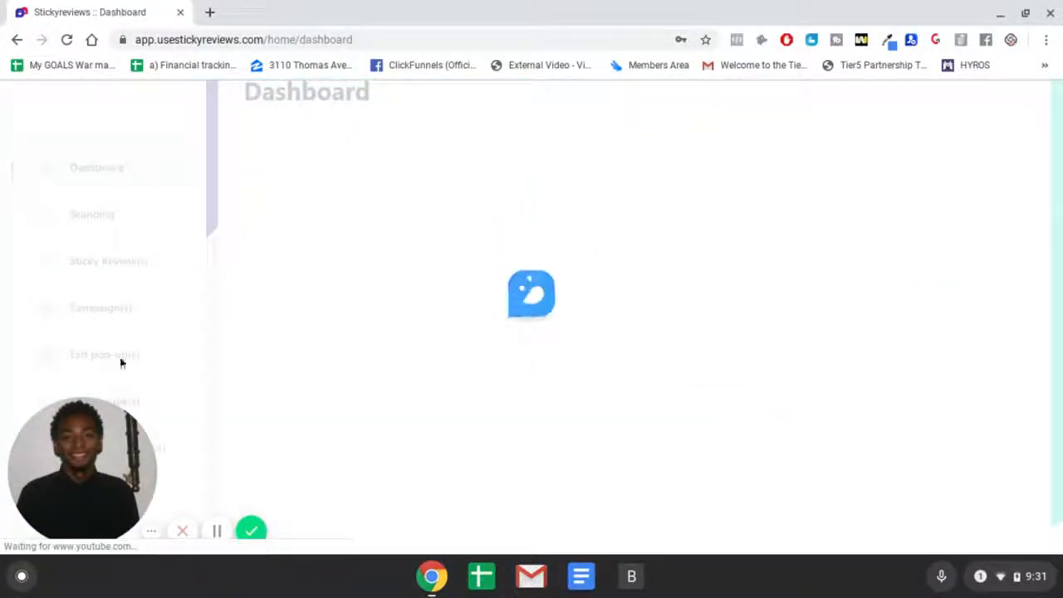
# Step: Scroll through the dashboard's overview videos and feature sections
pyautogui.moveTo(112, 435); pyautogui.dragTo(897, 456)
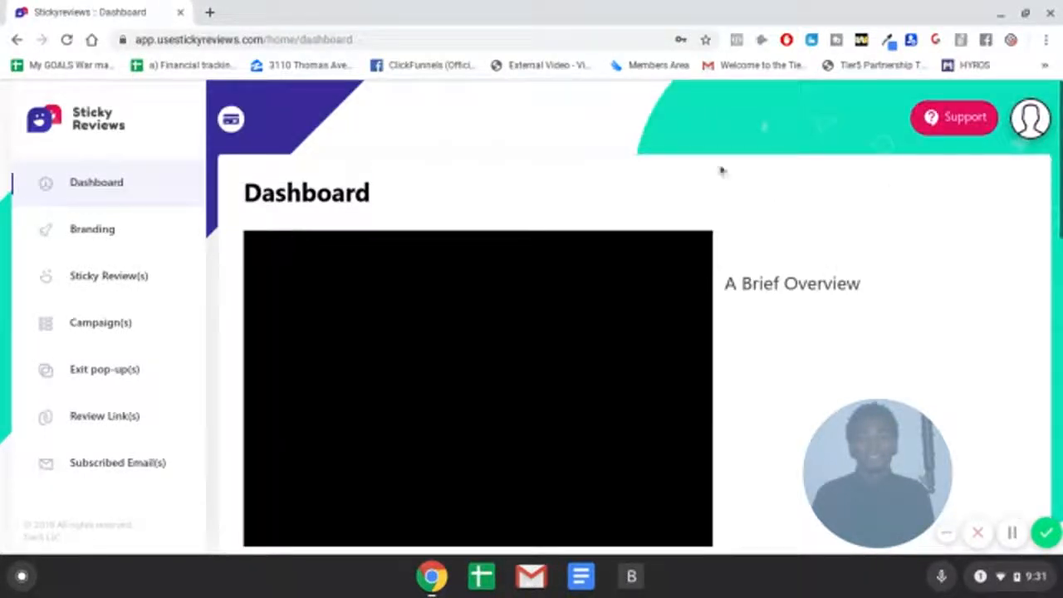
pyautogui.scroll(-3, 515, 318)
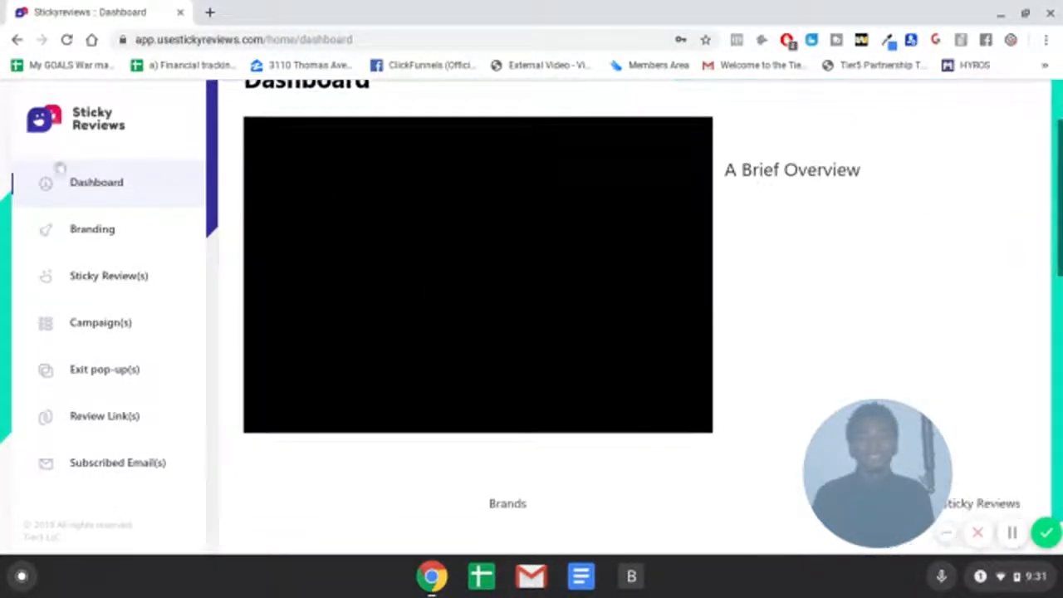
pyautogui.scroll(-10, 897, 187)
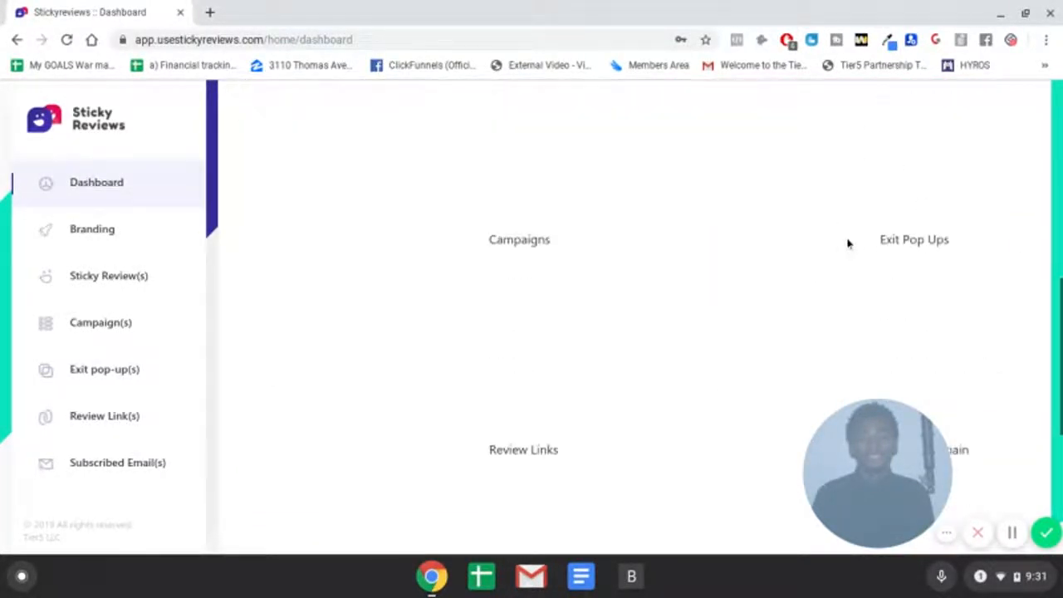
pyautogui.scroll(10, 739, 228)
pyautogui.scroll(-10, 772, 236)
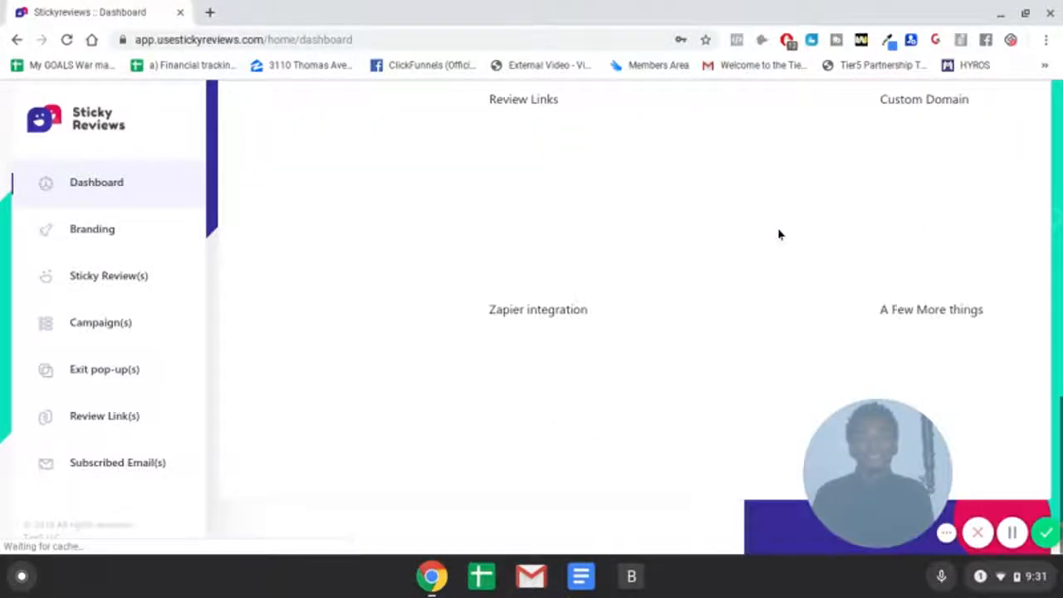
pyautogui.scroll(10, 768, 240)
pyautogui.scroll(-3, 761, 243)
pyautogui.scroll(3, 510, 249)
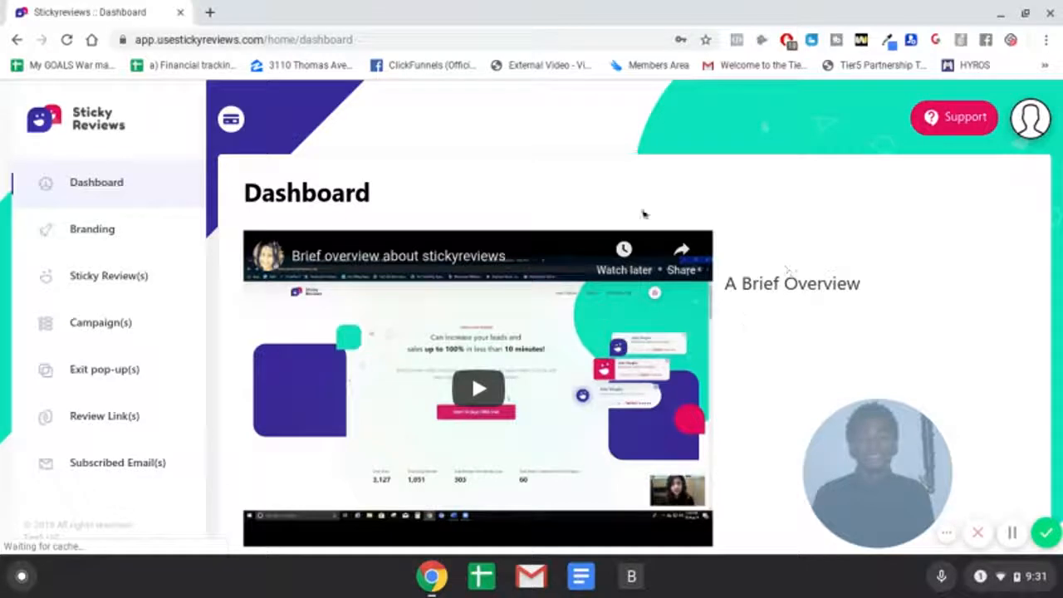
pyautogui.scroll(-1, 751, 264)
pyautogui.scroll(-4, 677, 267)
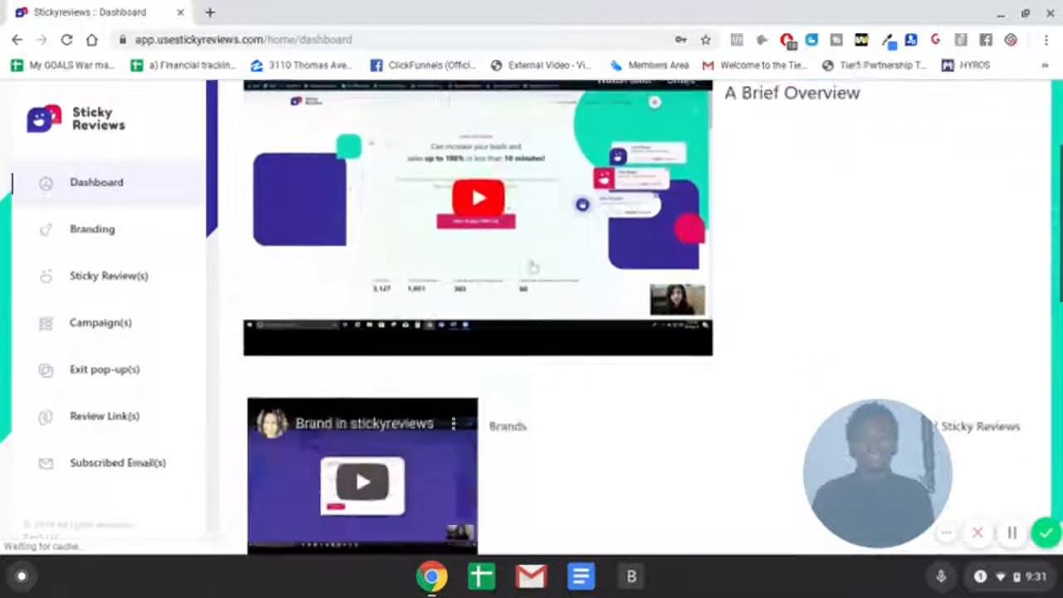
pyautogui.scroll(-7, 764, 380)
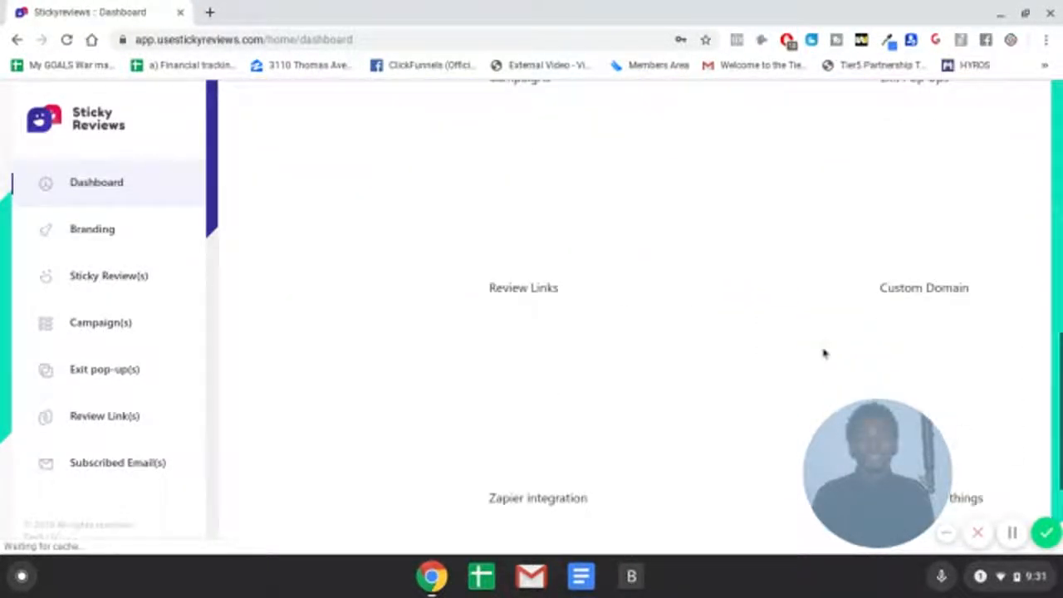
pyautogui.scroll(3, 824, 355)
pyautogui.scroll(10, 825, 355)
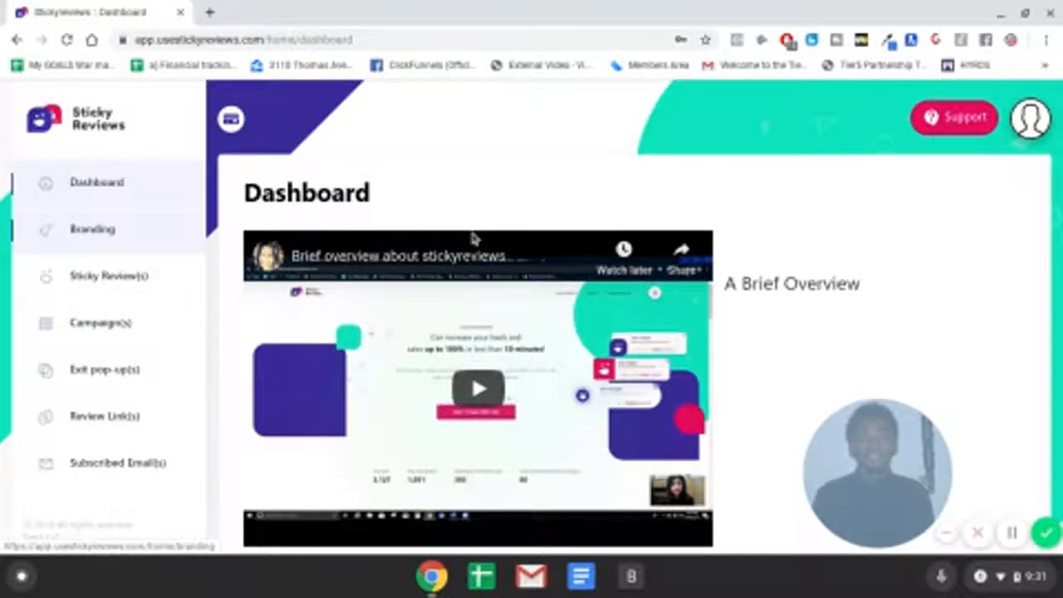
pyautogui.scroll(-2, 227, 202)
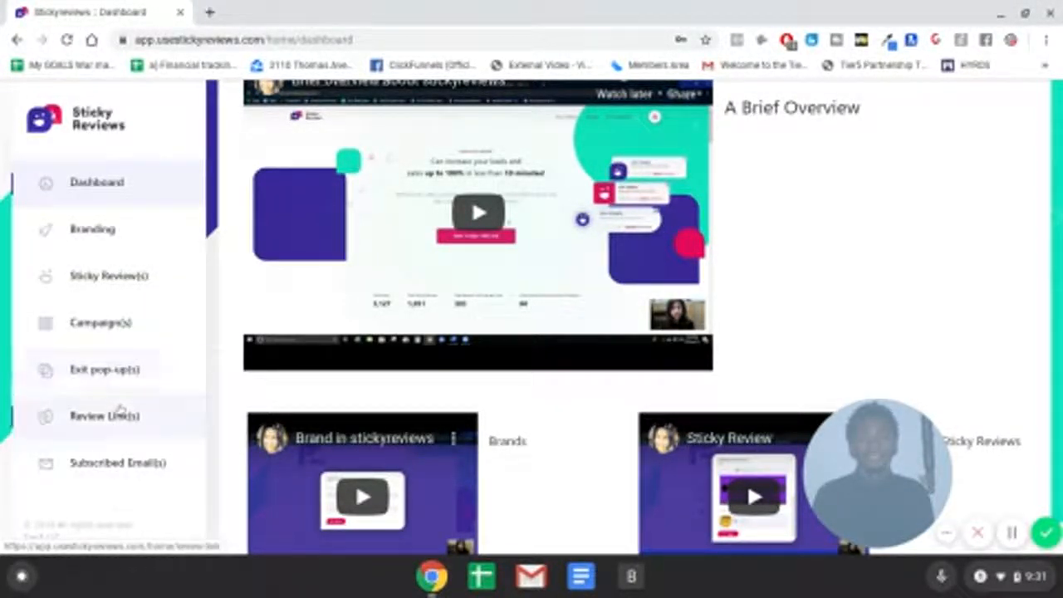
# Step: Open the Branding page and inspect the Add Branding form, closing it without saving
pyautogui.click(111, 240)
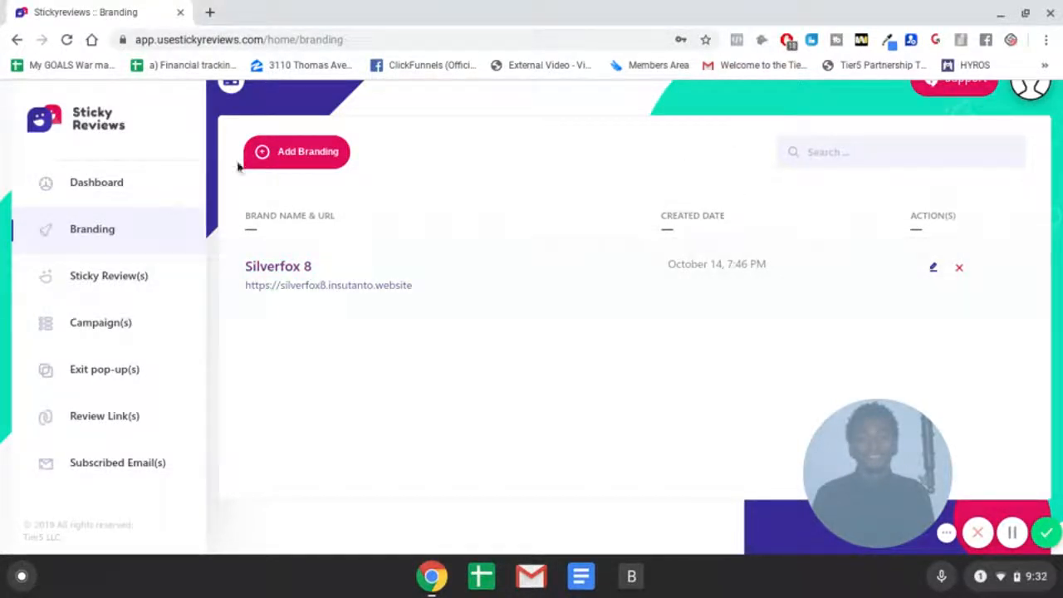
pyautogui.click(325, 166)
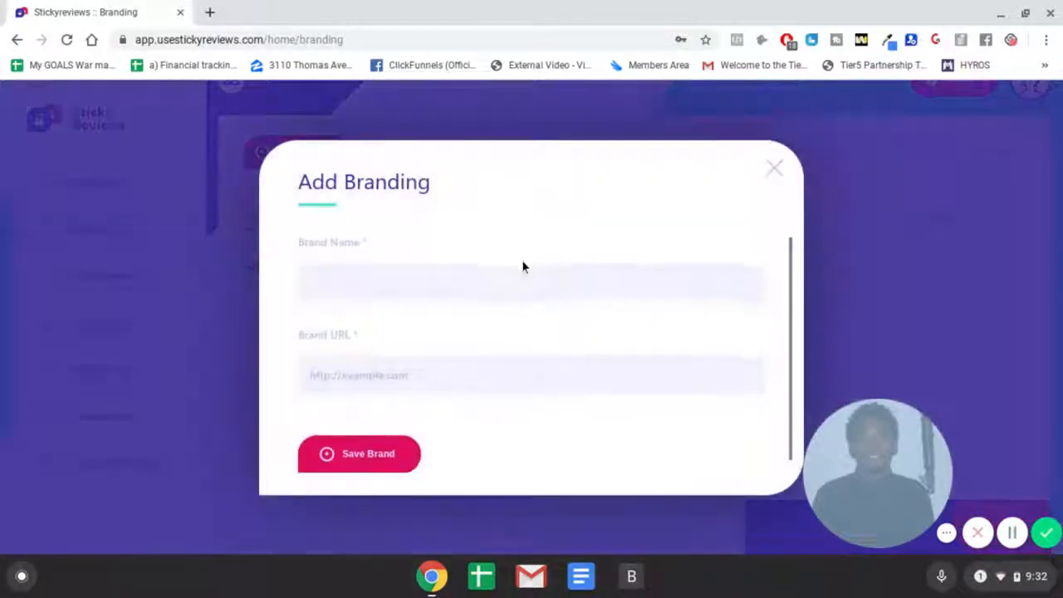
pyautogui.click(511, 270)
pyautogui.scroll(1, 511, 270)
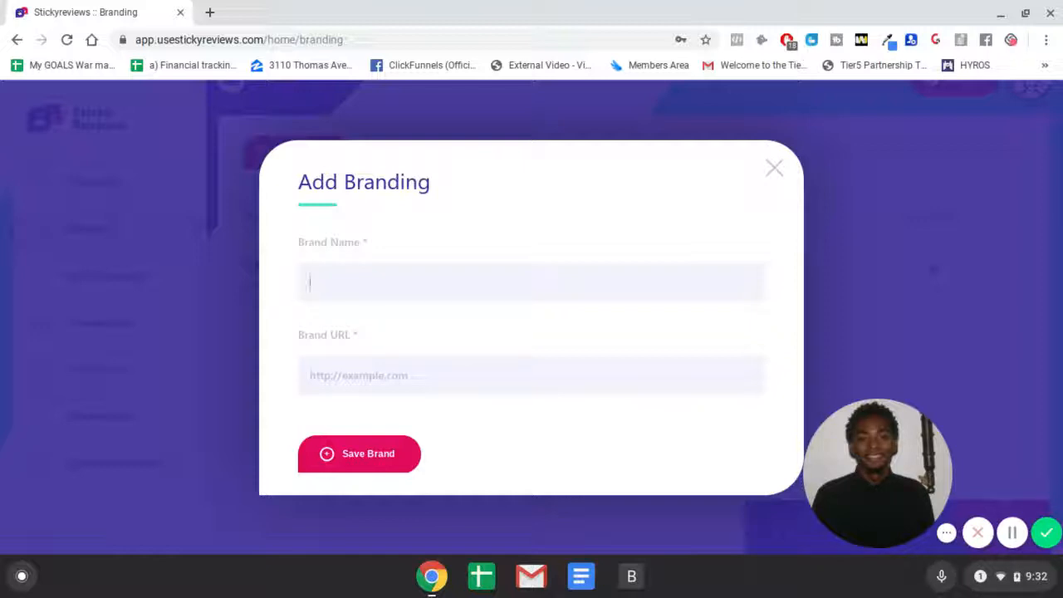
pyautogui.click(777, 171)
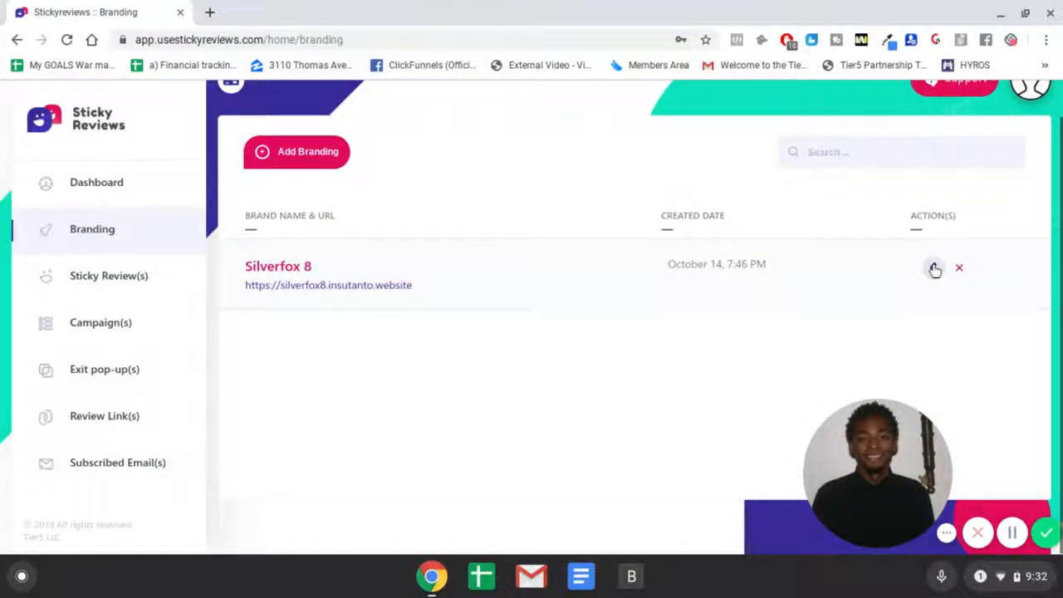
# Step: Go to Sticky Review(s) and open the Add Sticky Review(s) form
pyautogui.click(147, 282)
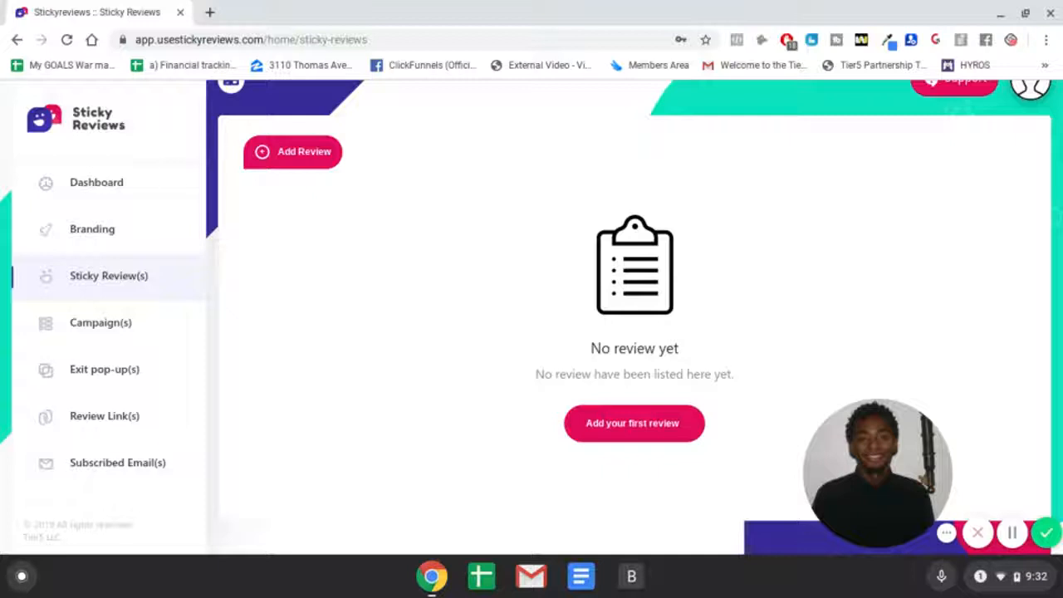
pyautogui.click(305, 162)
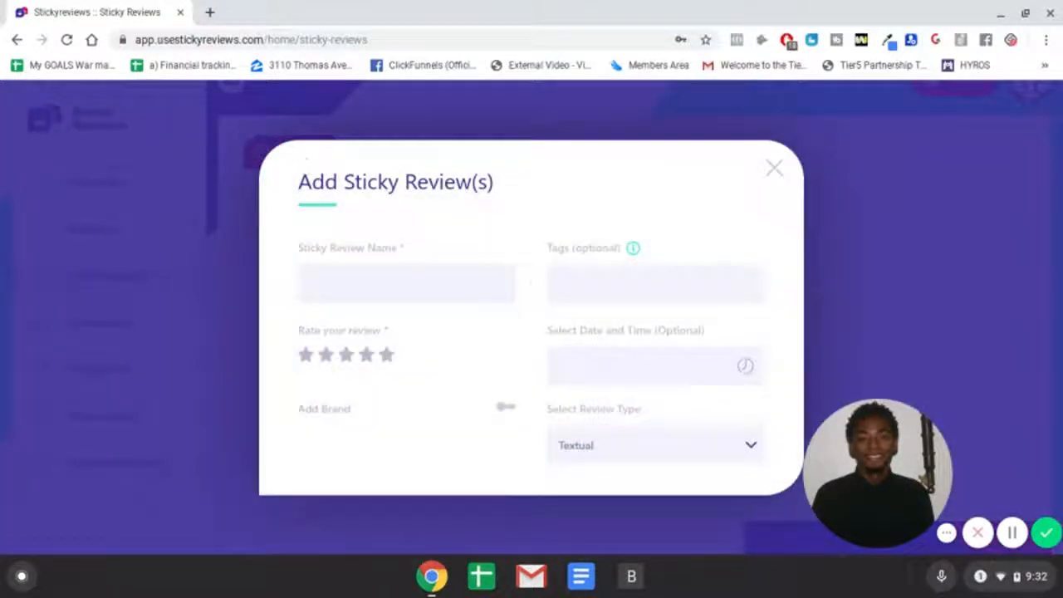
pyautogui.scroll(-1, 412, 275)
pyautogui.scroll(1, 412, 260)
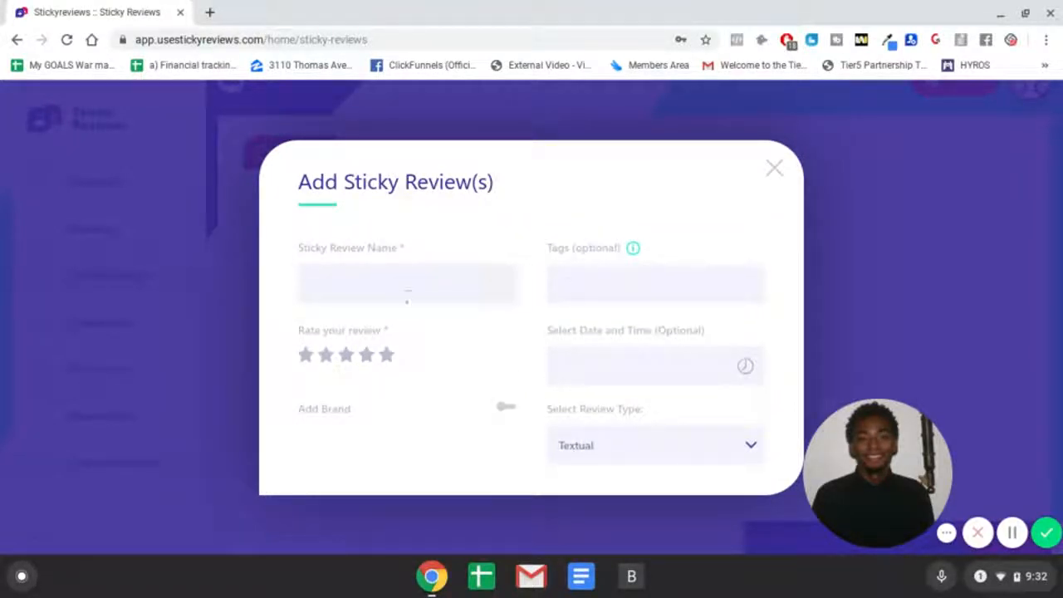
pyautogui.scroll(-2, 434, 340)
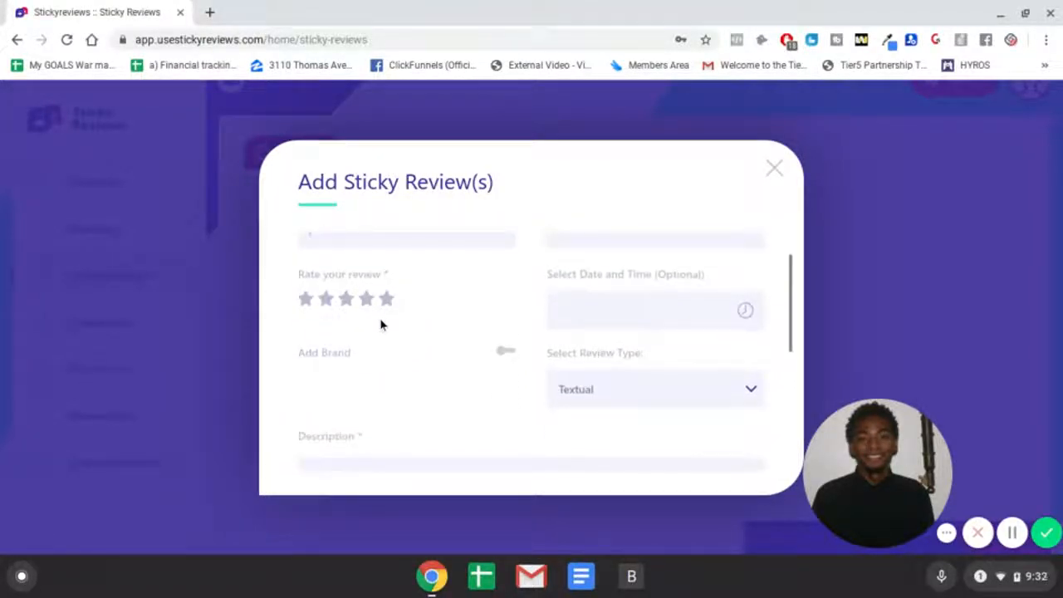
pyautogui.scroll(-2, 519, 333)
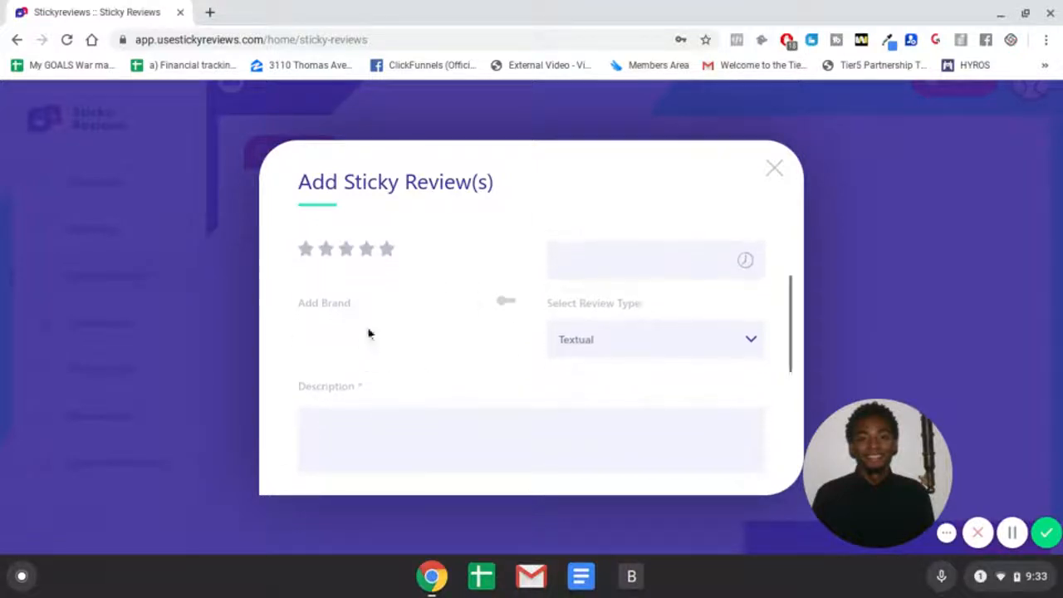
# Step: Turn on Add Brand and select the Silverfox 8 brand for the review
pyautogui.click(505, 301)
pyautogui.click(424, 351)
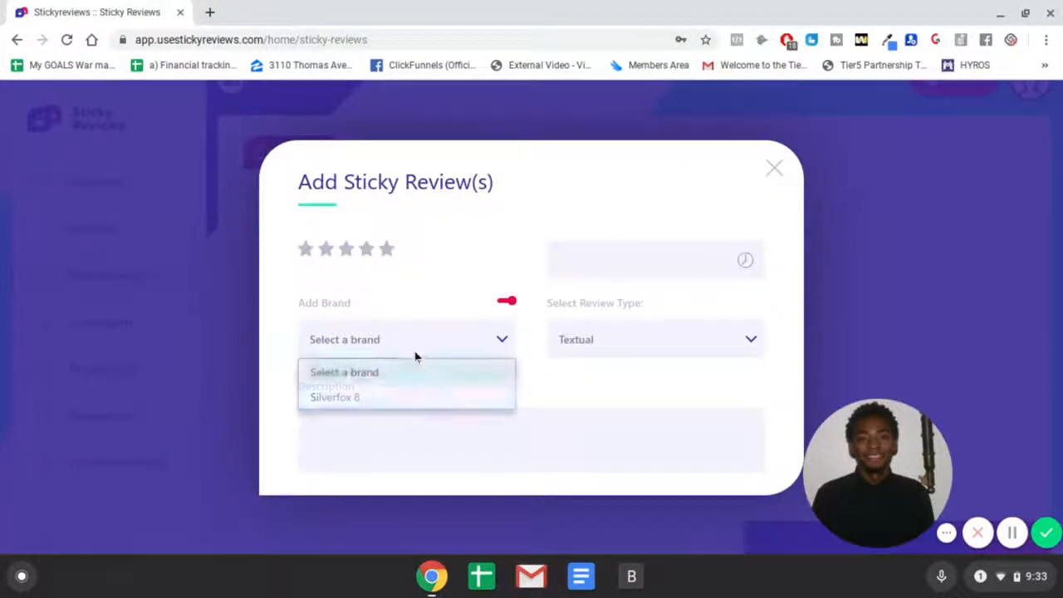
pyautogui.click(406, 402)
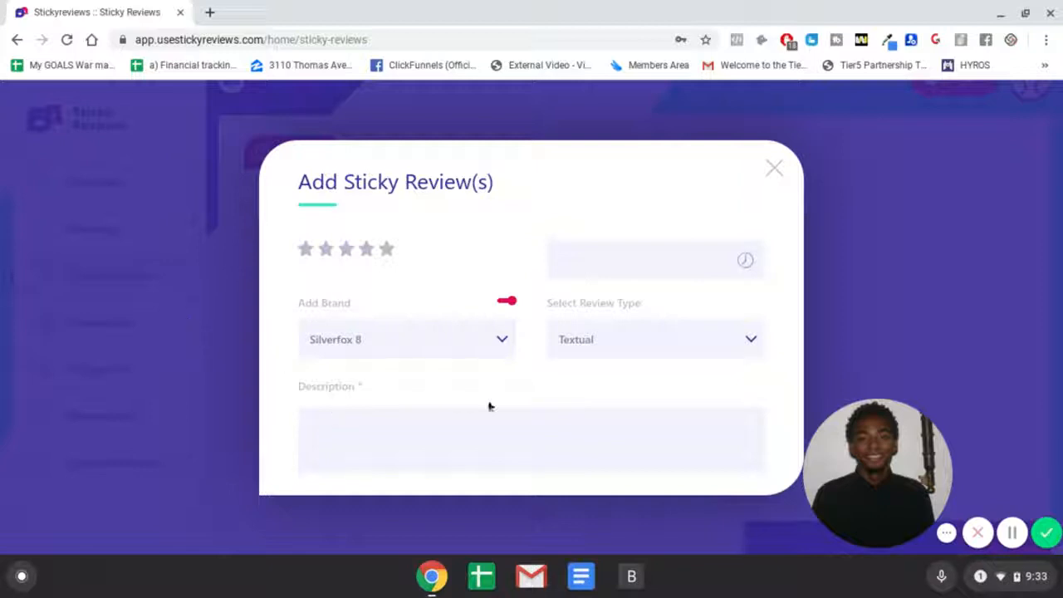
# Step: Review the Add Sticky Review(s) form's fields, review type options and date picker, then close the form without saving
pyautogui.scroll(-3, 499, 357)
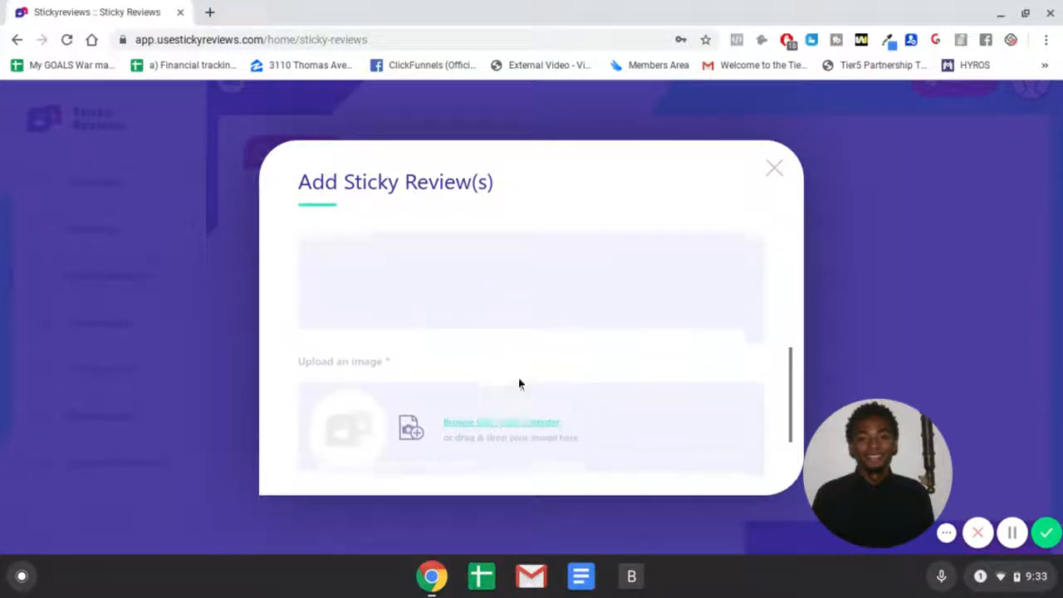
pyautogui.scroll(-2, 423, 403)
pyautogui.scroll(3, 515, 356)
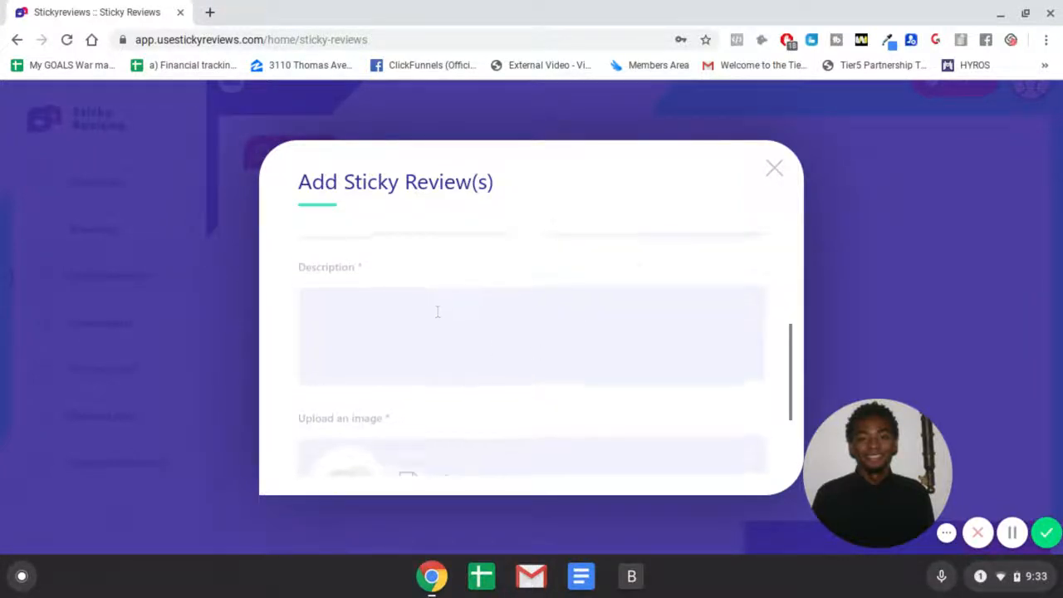
pyautogui.scroll(4, 624, 285)
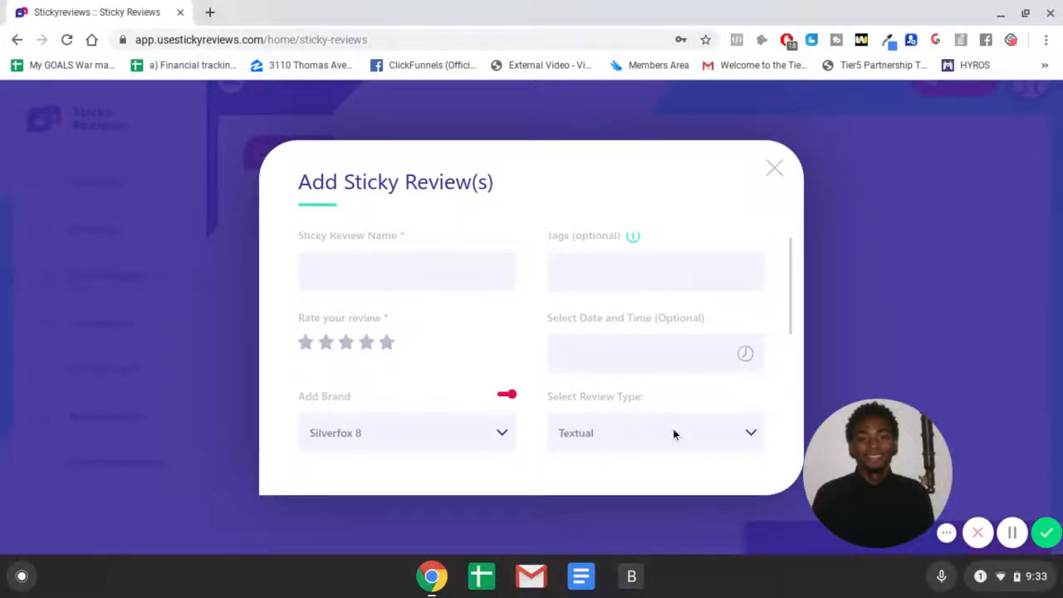
pyautogui.scroll(-1, 671, 415)
pyautogui.click(669, 387)
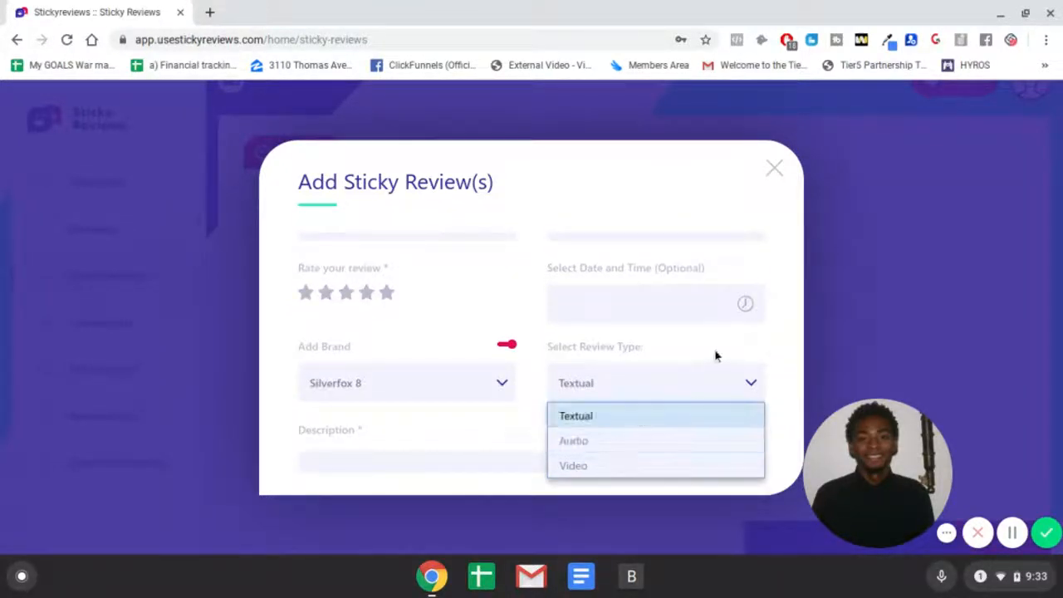
pyautogui.click(635, 301)
pyautogui.click(635, 302)
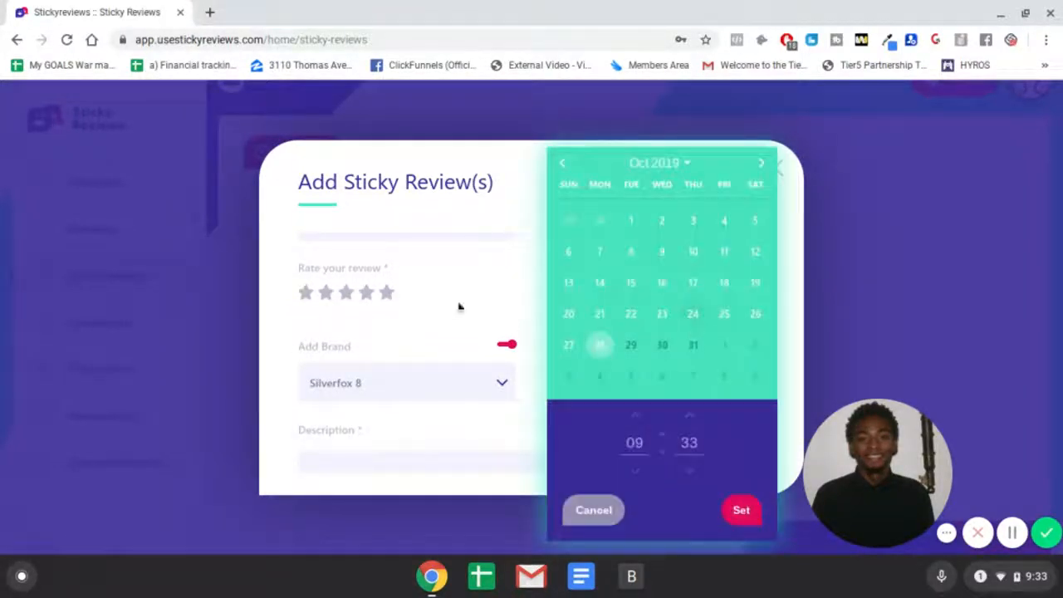
pyautogui.click(512, 268)
pyautogui.scroll(1, 563, 271)
pyautogui.scroll(1, 562, 272)
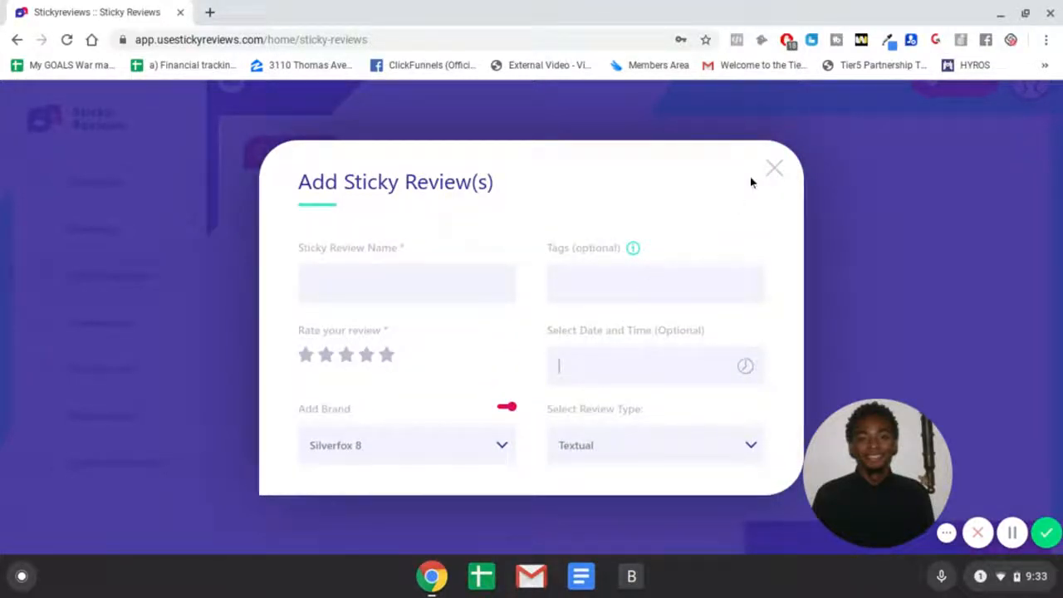
pyautogui.click(776, 168)
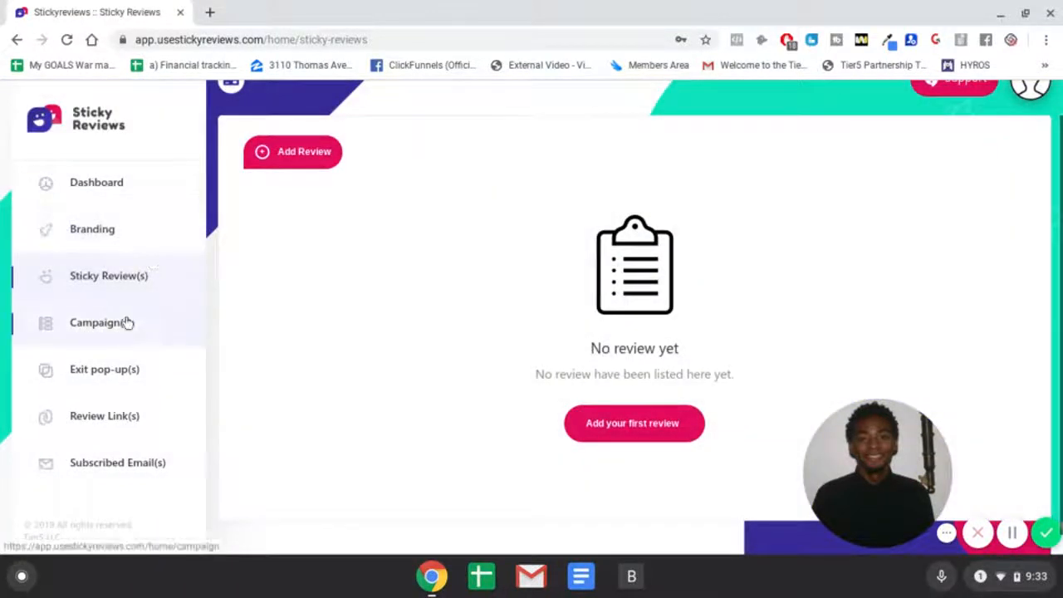
# Step: Open the Campaign(s) page and view the Silverfox 8 Campaign's code snippet
pyautogui.click(126, 322)
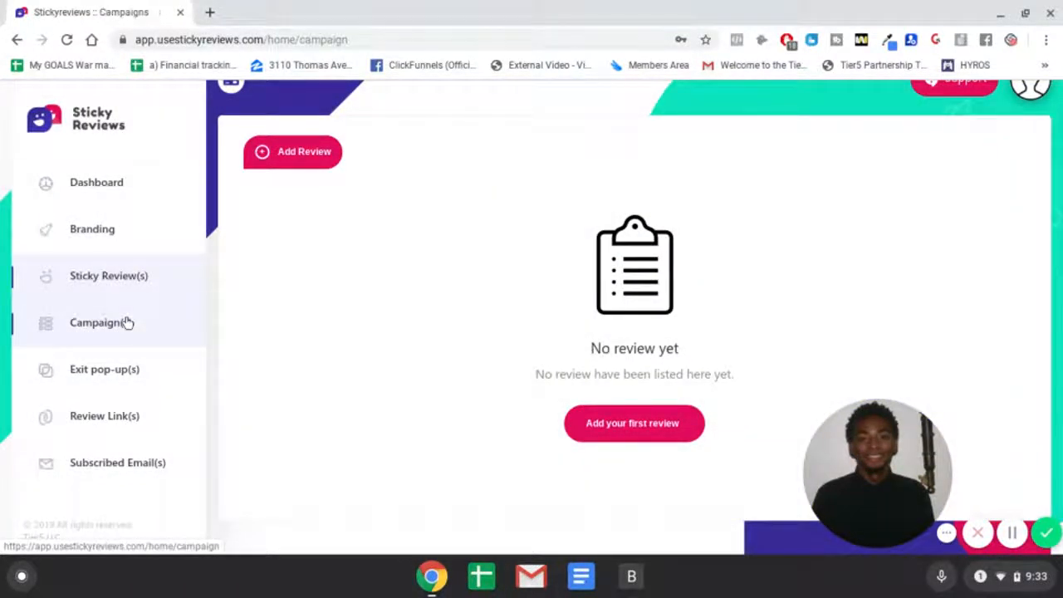
pyautogui.click(515, 275)
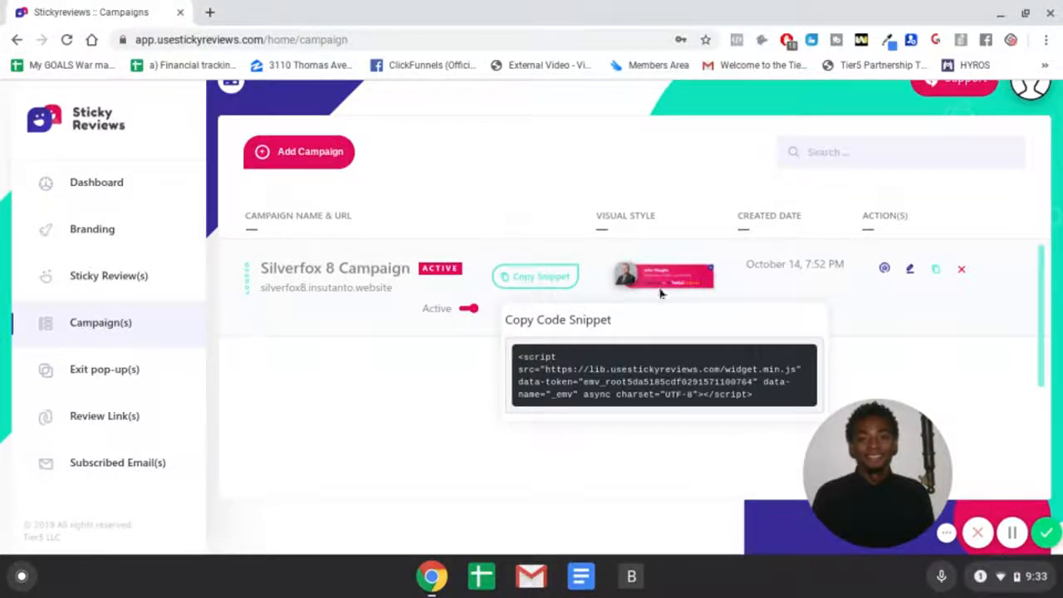
pyautogui.click(847, 280)
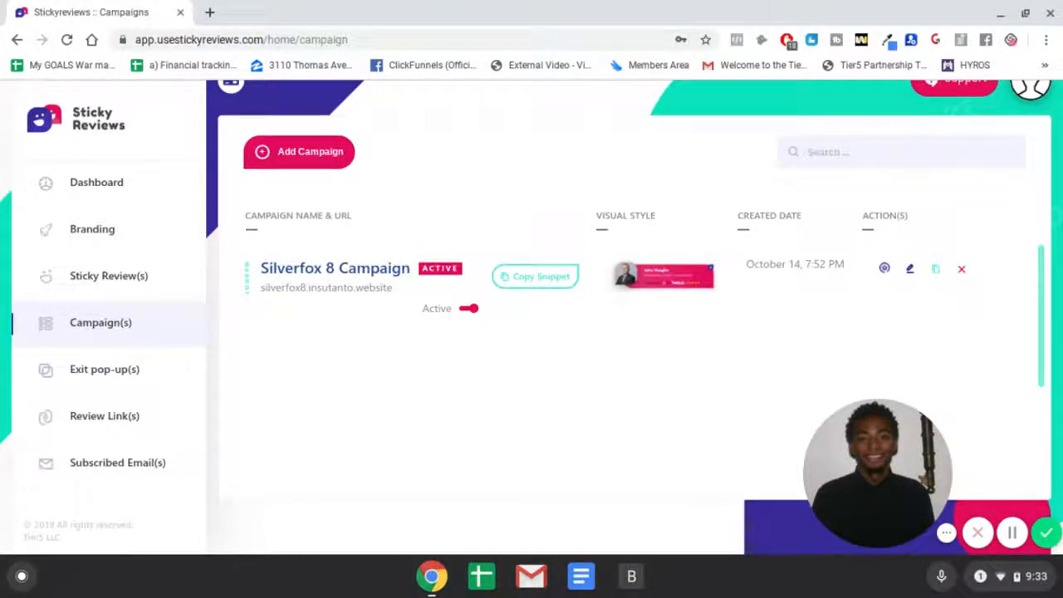
# Step: Open the Add Campaign form and review its visual style options, custom domain, timing and loop fields
pyautogui.click(322, 166)
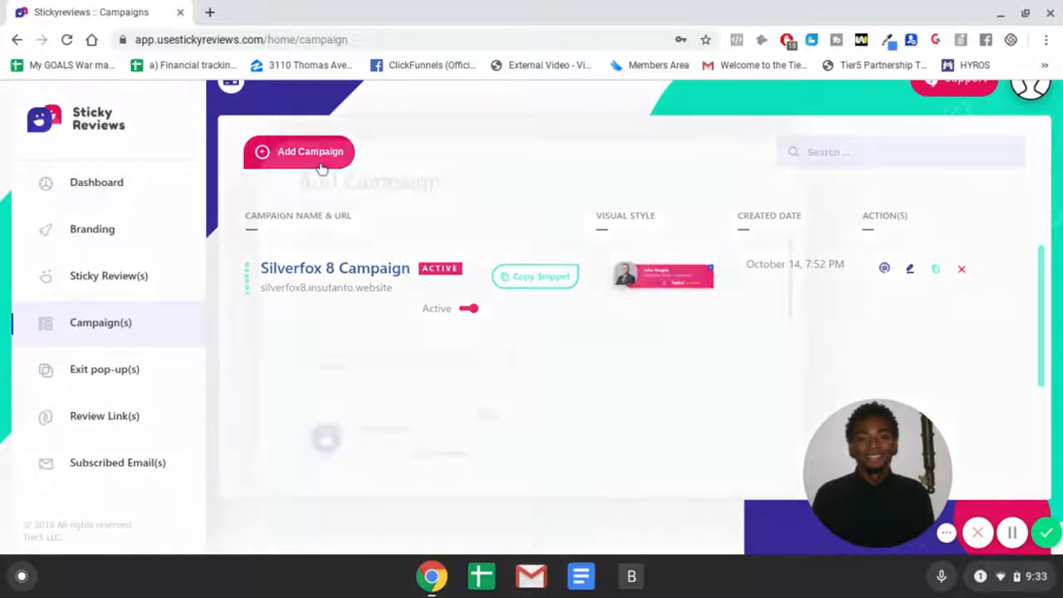
pyautogui.scroll(-1, 612, 304)
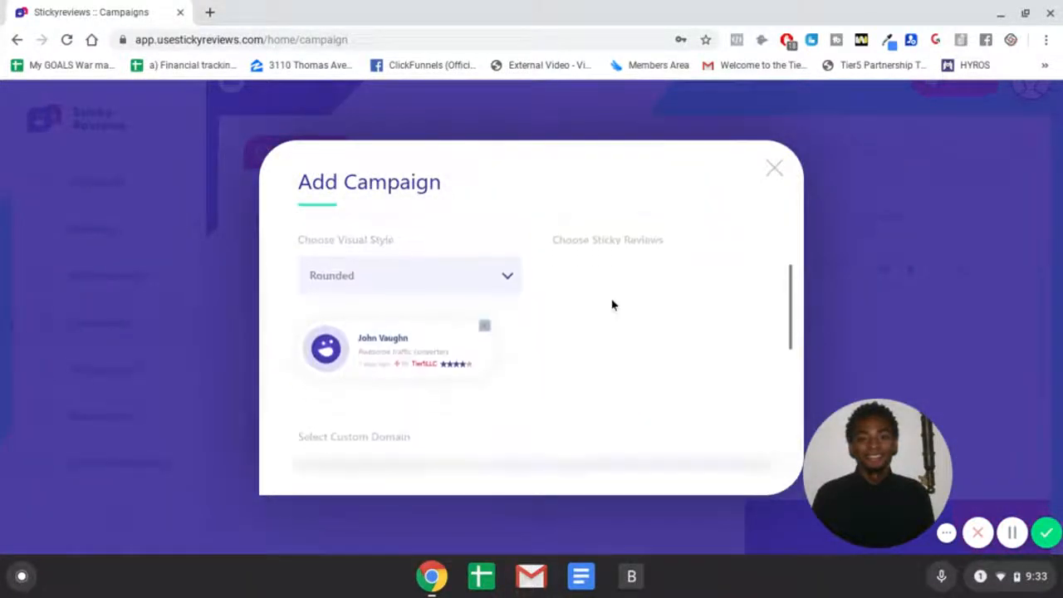
pyautogui.scroll(1, 612, 304)
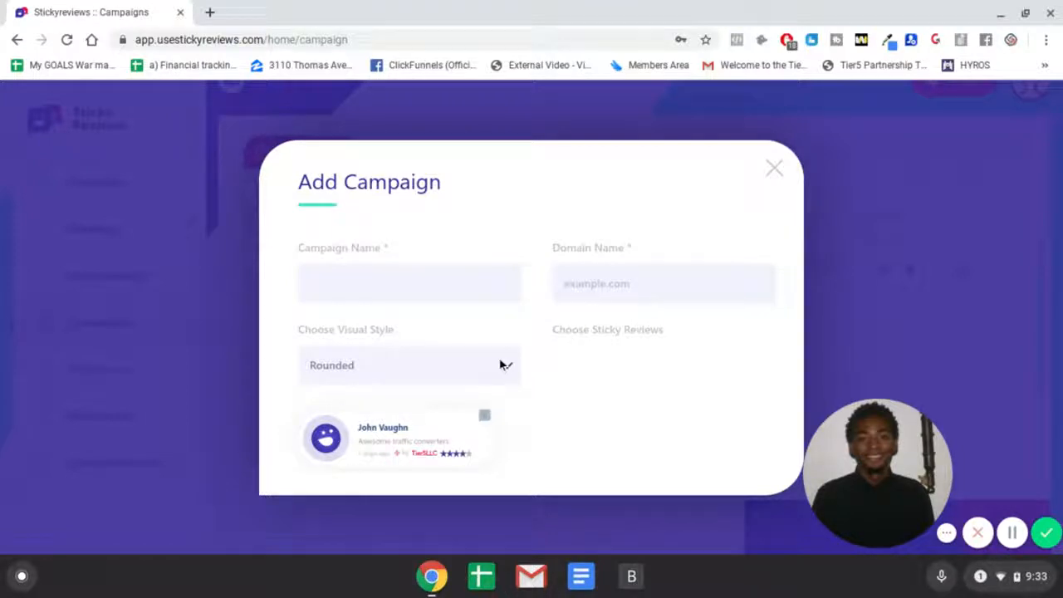
pyautogui.click(447, 357)
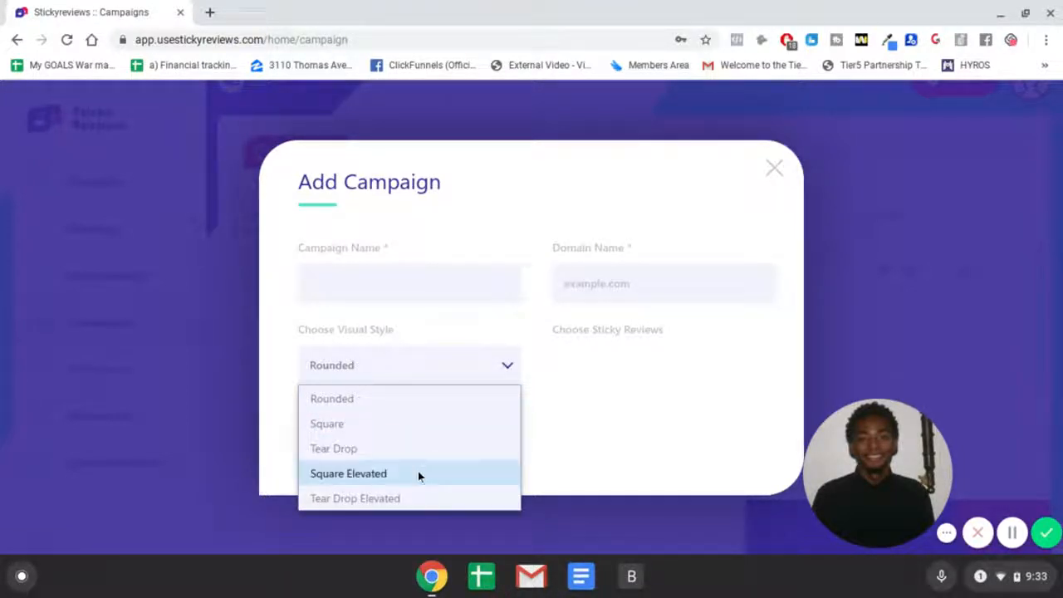
pyautogui.scroll(-1, 580, 396)
pyautogui.scroll(-4, 581, 395)
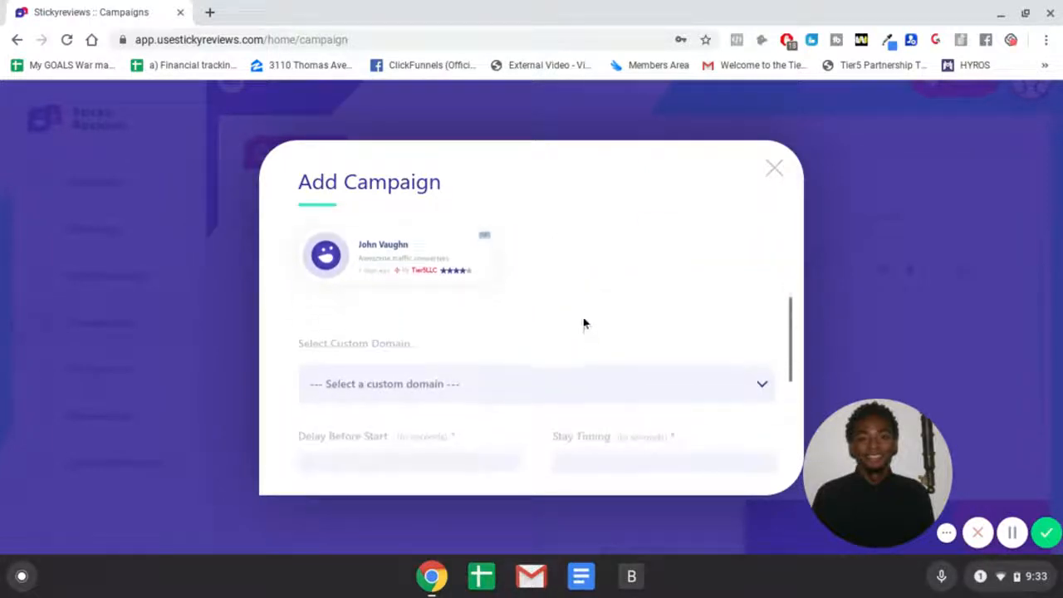
pyautogui.scroll(-1, 515, 334)
pyautogui.click(464, 367)
pyautogui.click(548, 323)
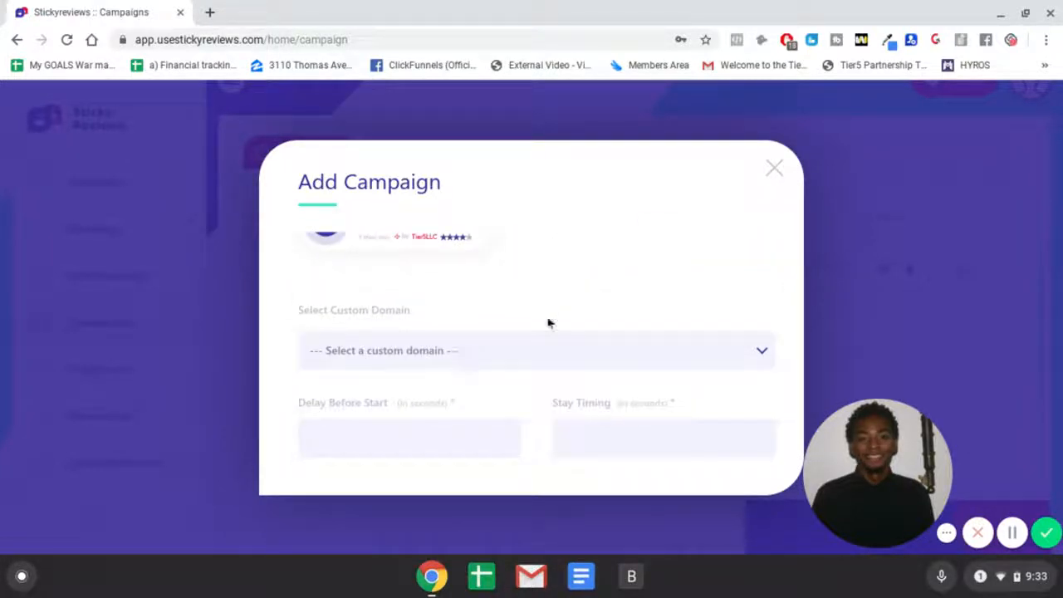
pyautogui.scroll(-4, 622, 290)
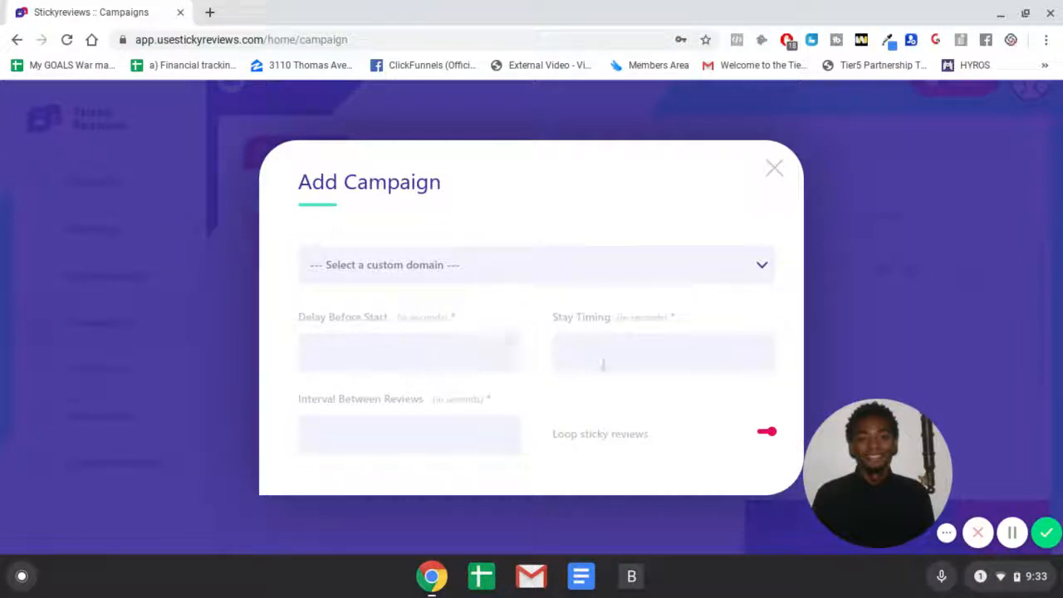
pyautogui.scroll(-1, 602, 366)
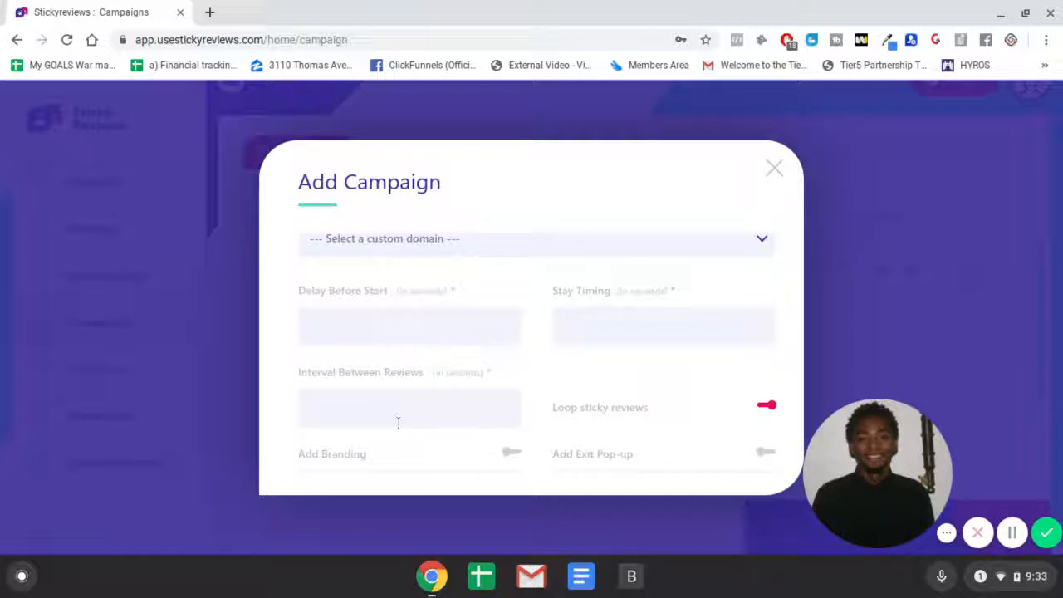
pyautogui.scroll(-2, 568, 358)
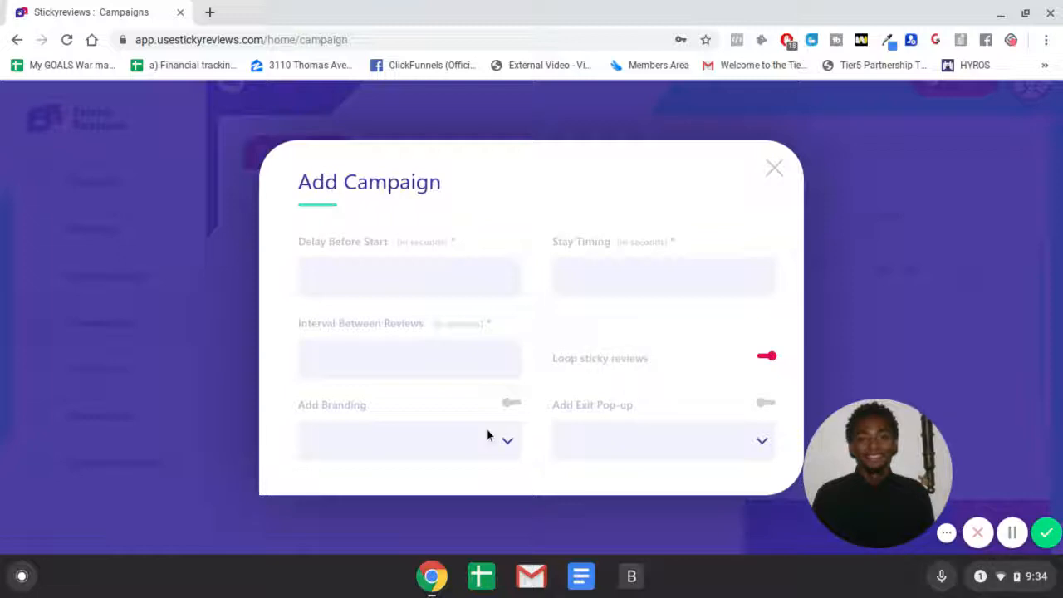
# Step: Turn on Add Branding with the Silverfox 8 brand, then close the Add Campaign form without saving
pyautogui.click(509, 404)
pyautogui.click(451, 444)
pyautogui.click(451, 444)
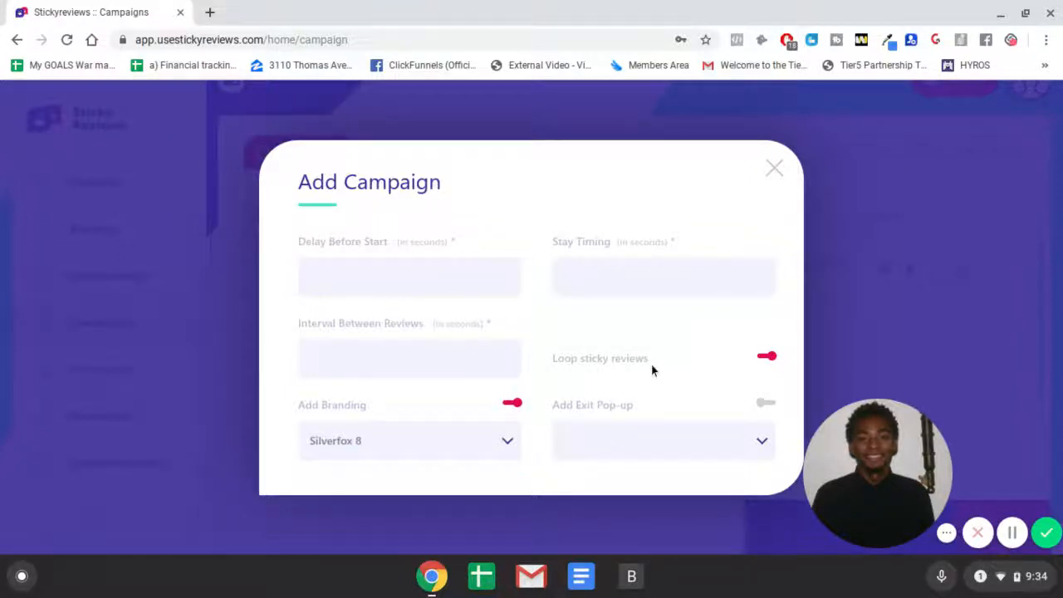
pyautogui.scroll(-1, 652, 378)
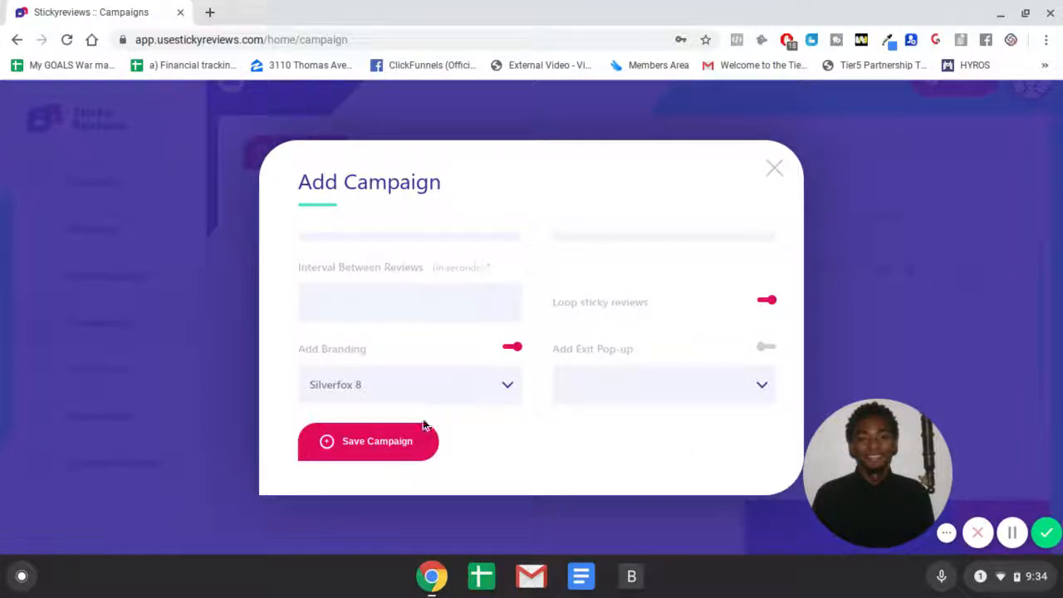
pyautogui.scroll(5, 592, 339)
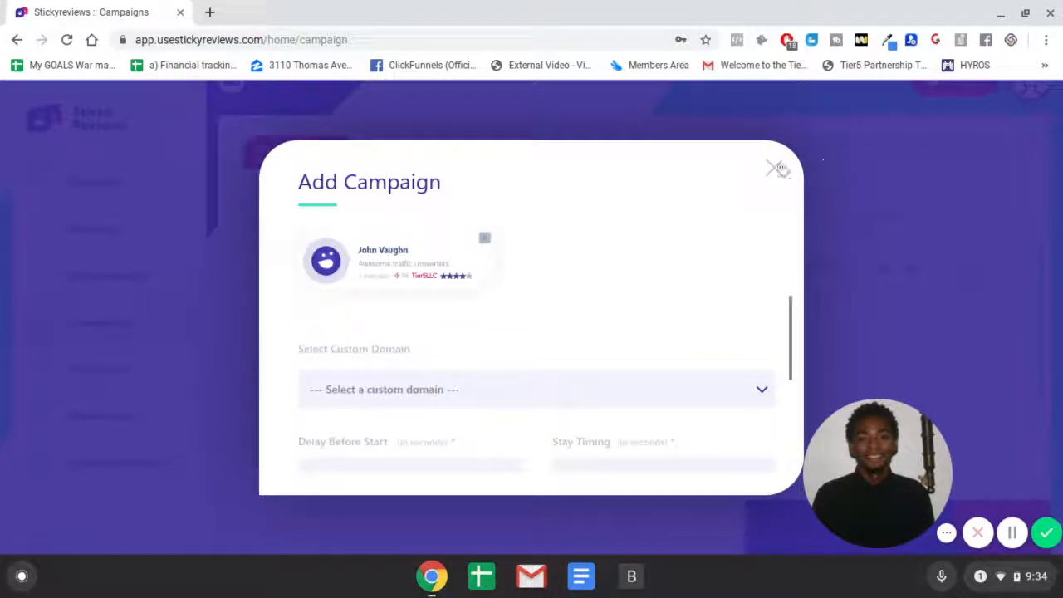
pyautogui.click(773, 168)
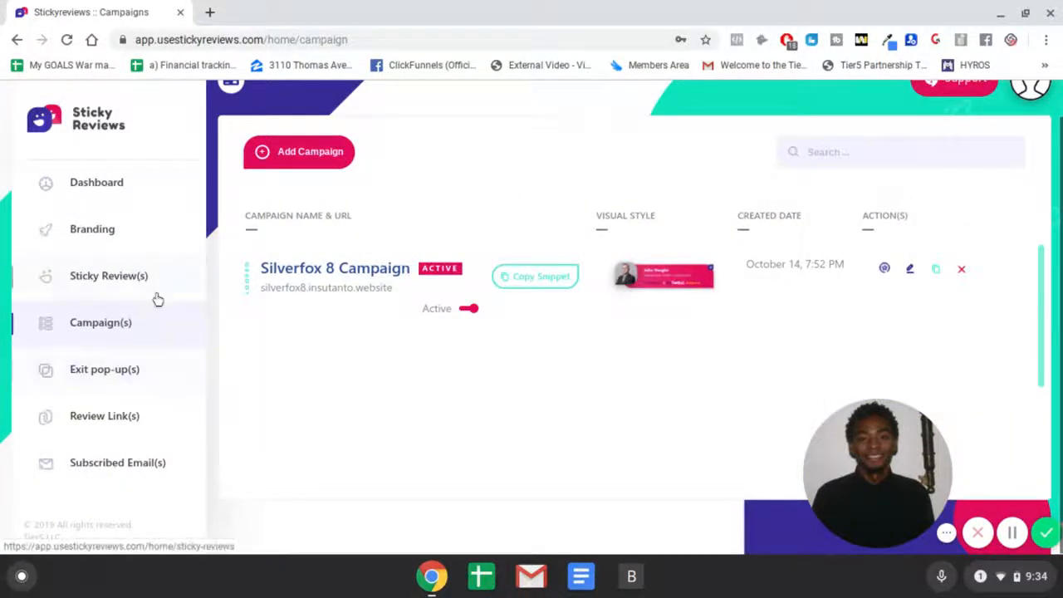
# Step: Go to Exit pop-up(s) and open the Create Exit popup form
pyautogui.click(138, 371)
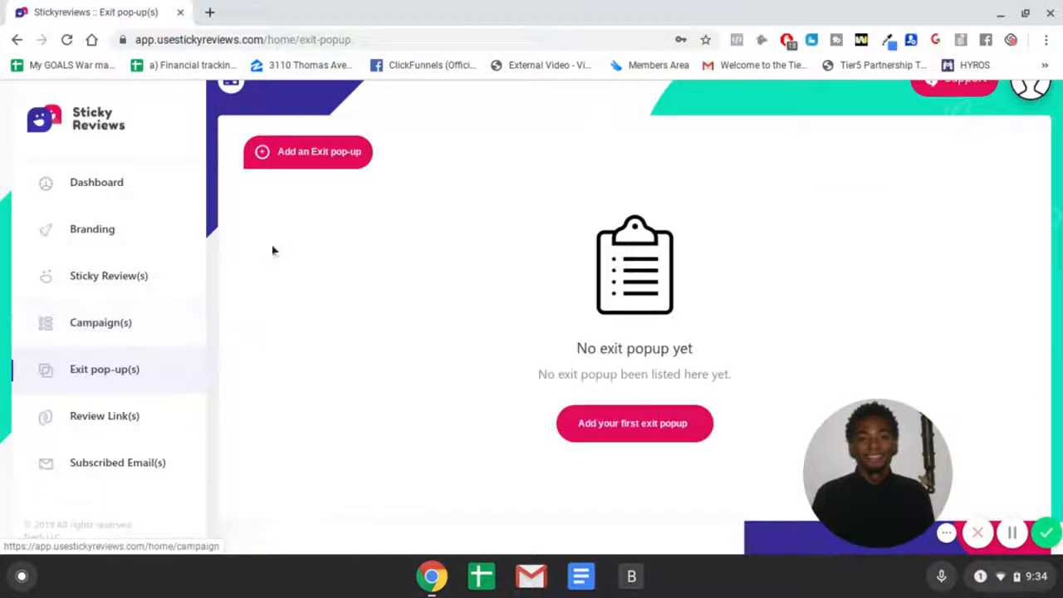
pyautogui.click(323, 154)
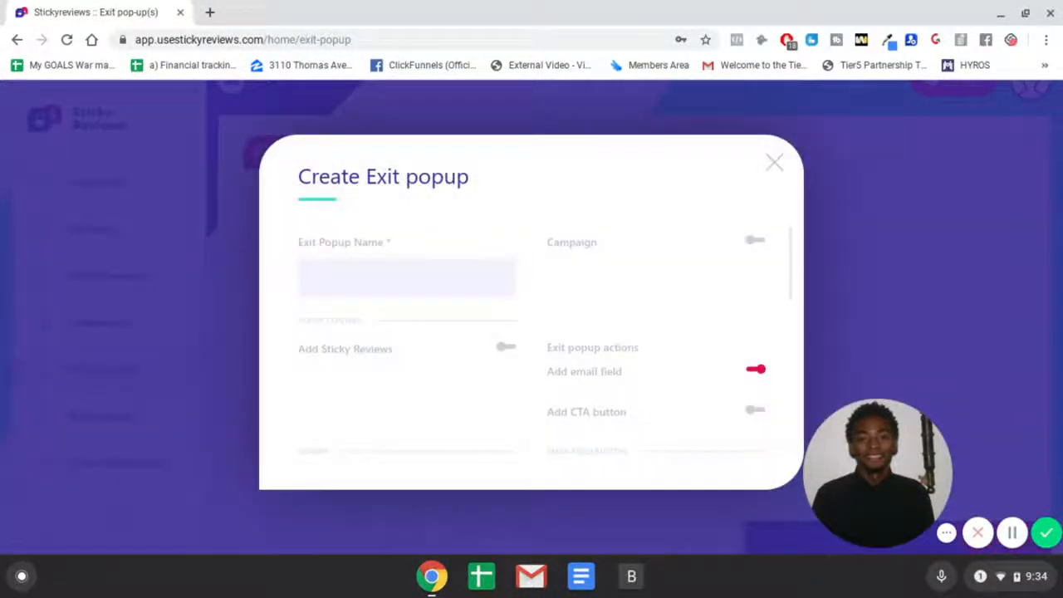
pyautogui.scroll(-1, 479, 313)
pyautogui.scroll(1, 402, 259)
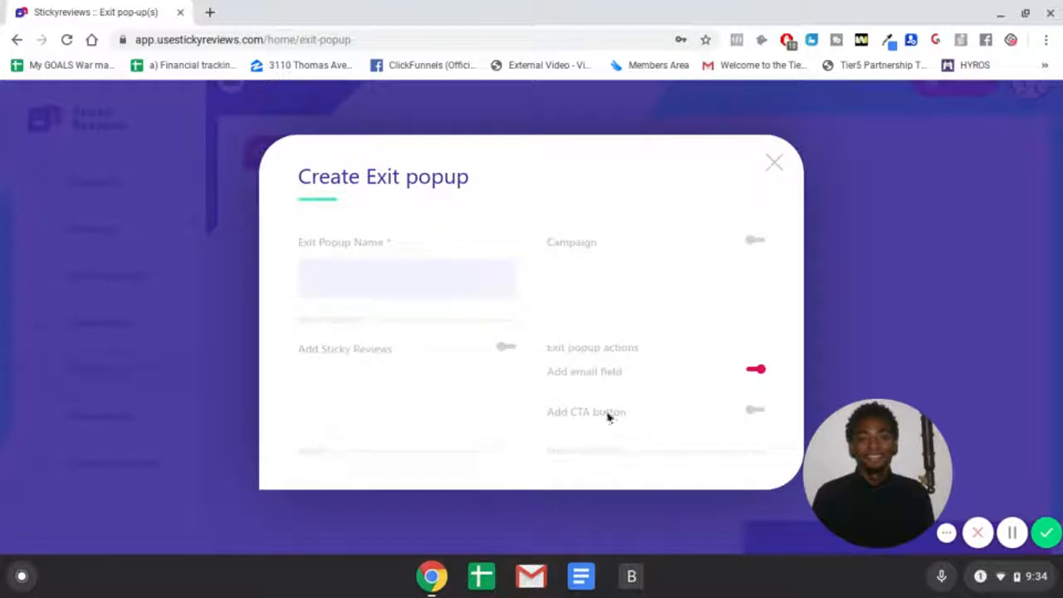
# Step: Turn on Add CTA button and Add Sticky Reviews, and turn off Add email field in the exit popup
pyautogui.click(756, 410)
pyautogui.scroll(-1, 735, 403)
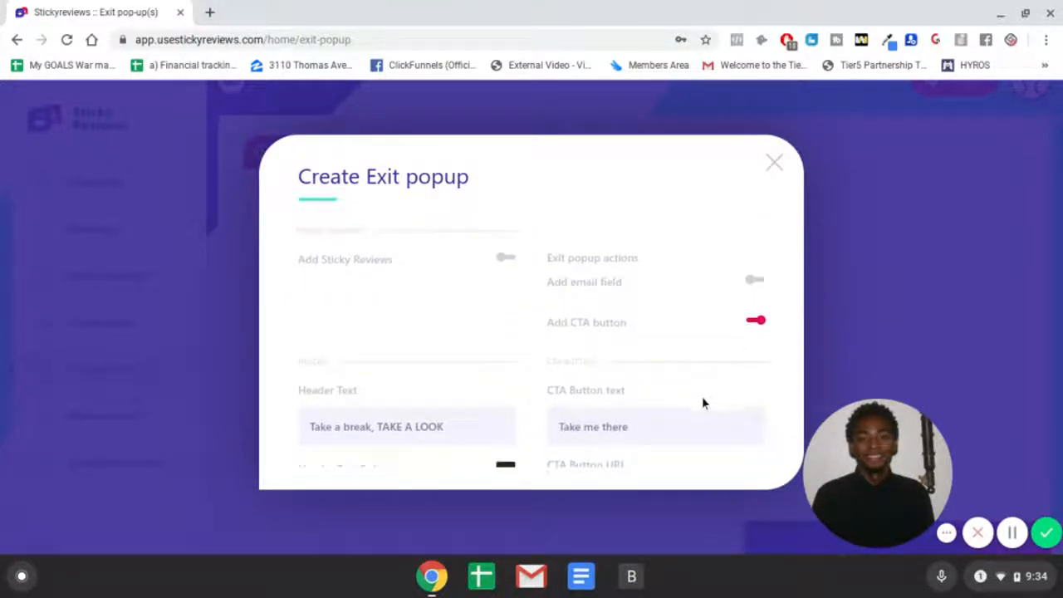
pyautogui.click(506, 258)
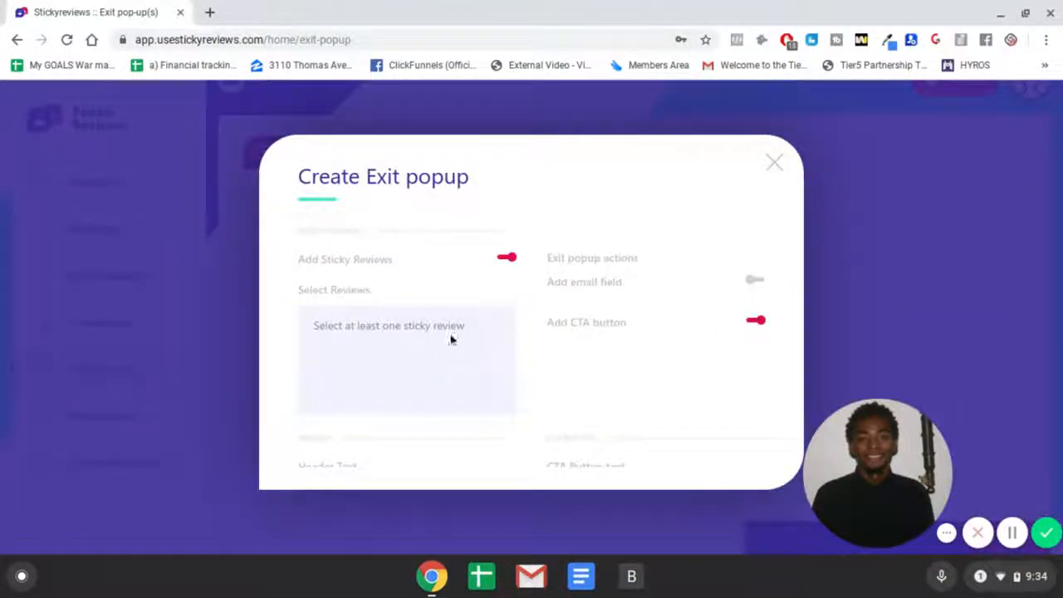
pyautogui.scroll(1, 598, 298)
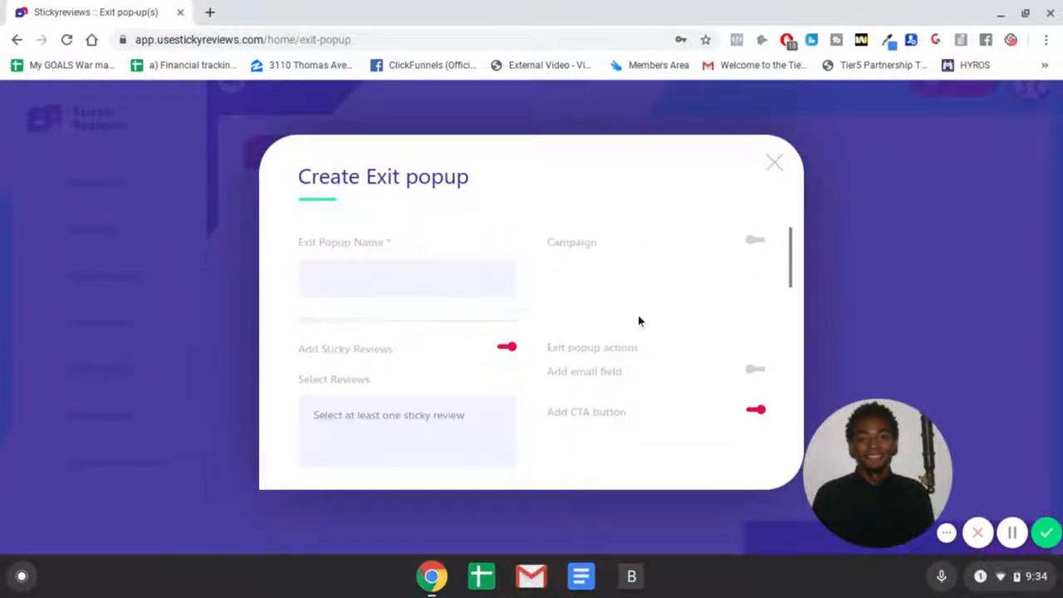
pyautogui.click(753, 376)
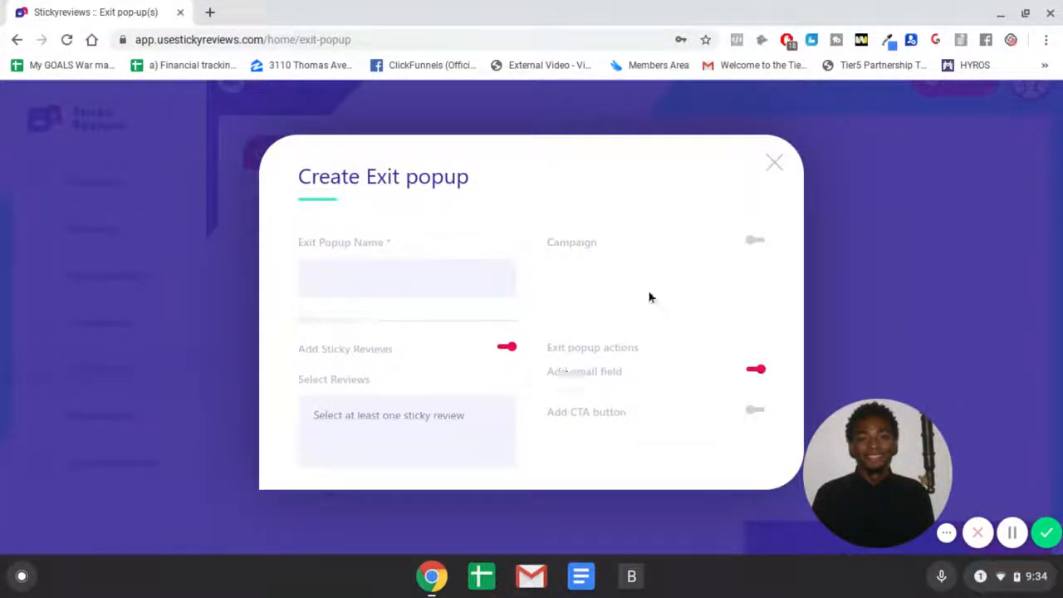
# Step: Scroll through the exit popup's header, button, paragraph, color, preview and visual appearance settings
pyautogui.scroll(-5, 541, 308)
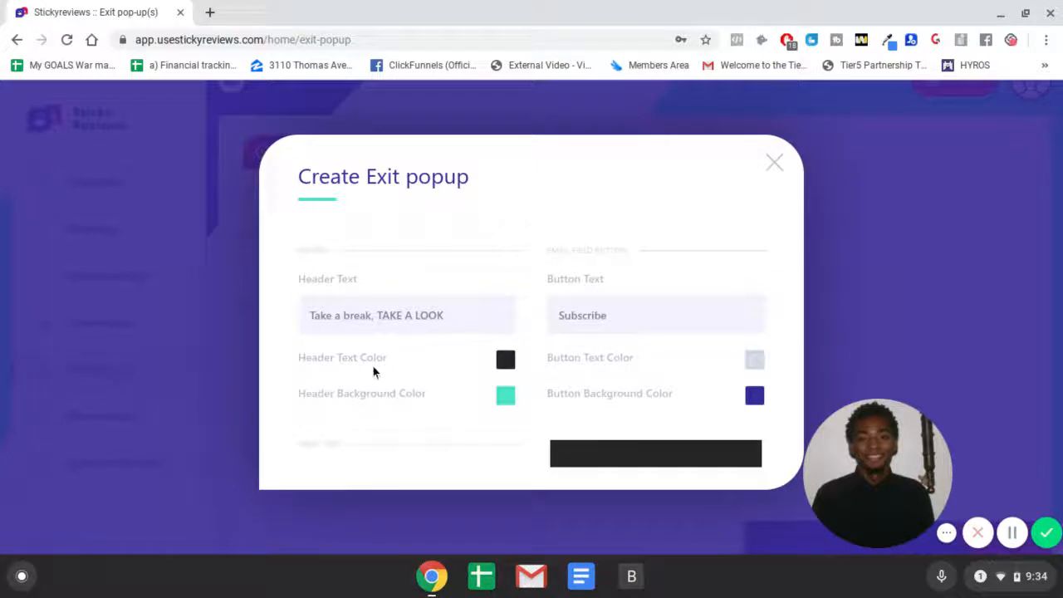
pyautogui.scroll(-1, 532, 322)
pyautogui.scroll(-2, 496, 359)
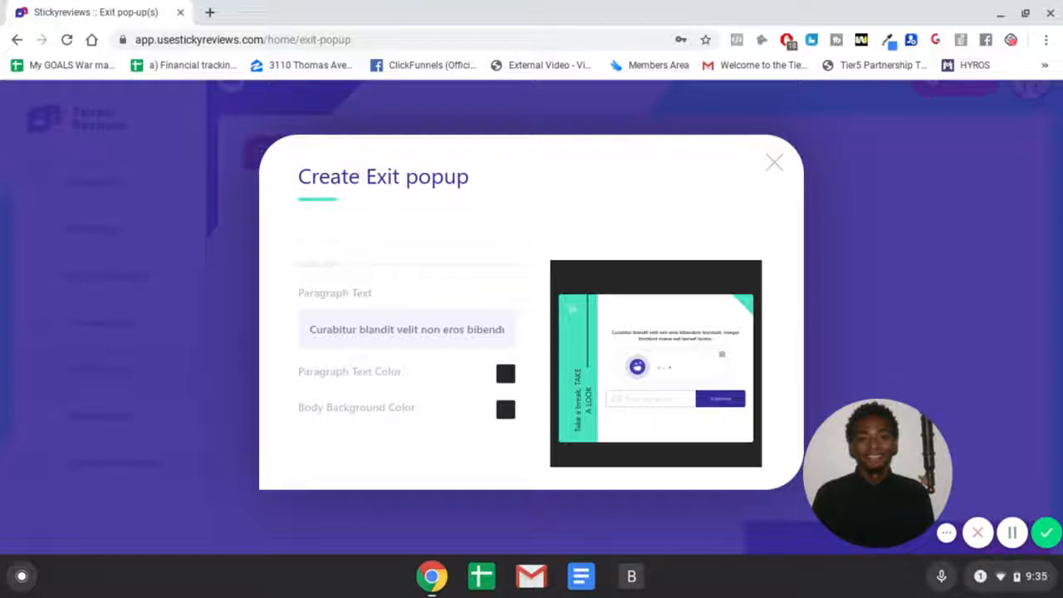
pyautogui.scroll(-4, 507, 325)
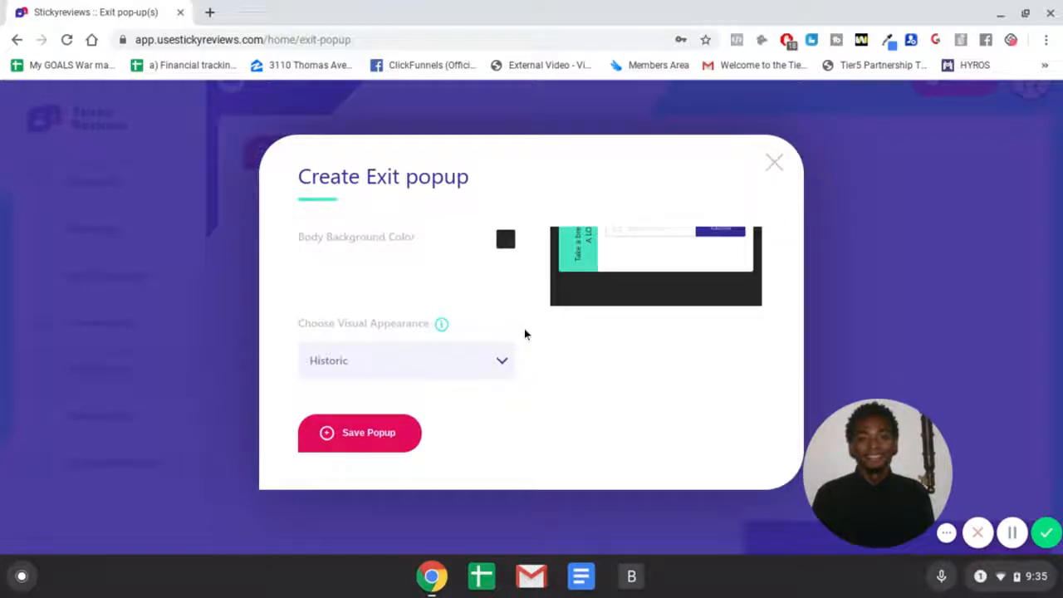
pyautogui.click(485, 369)
pyautogui.click(496, 361)
pyautogui.scroll(4, 466, 363)
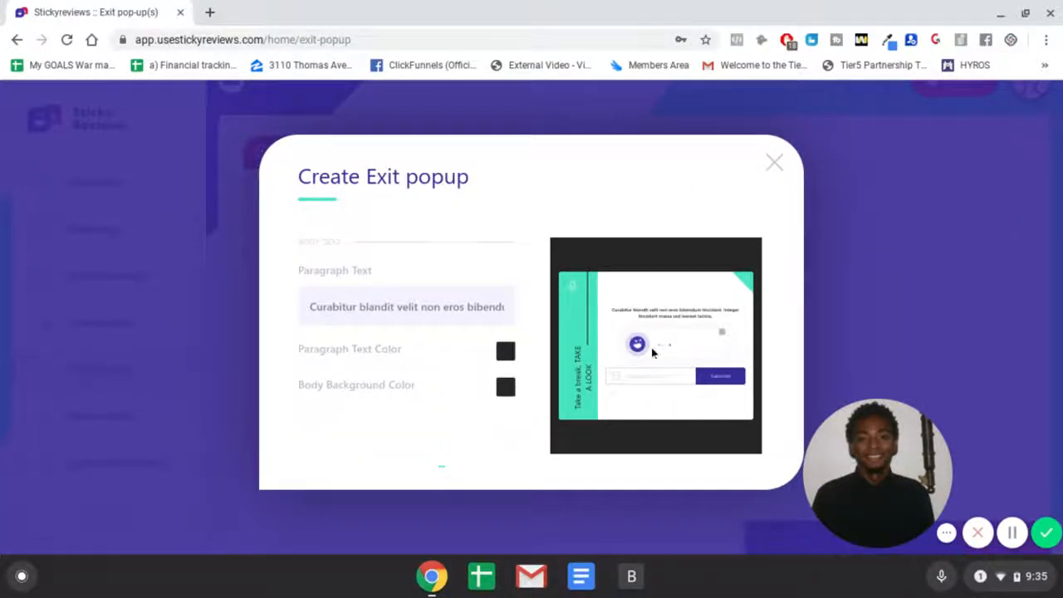
pyautogui.scroll(4, 652, 353)
pyautogui.scroll(-3, 612, 351)
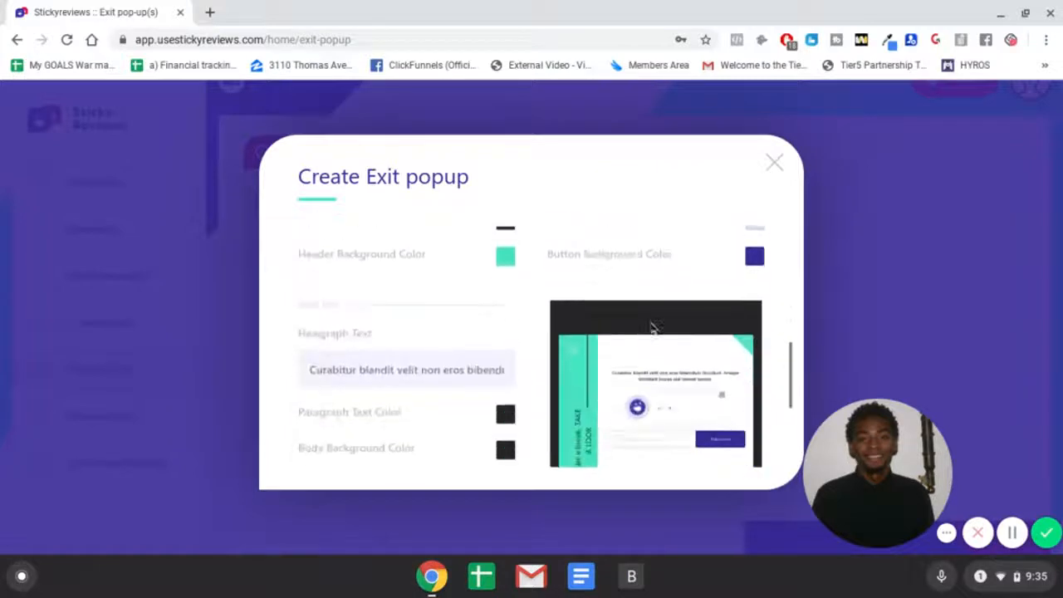
pyautogui.scroll(-1, 664, 326)
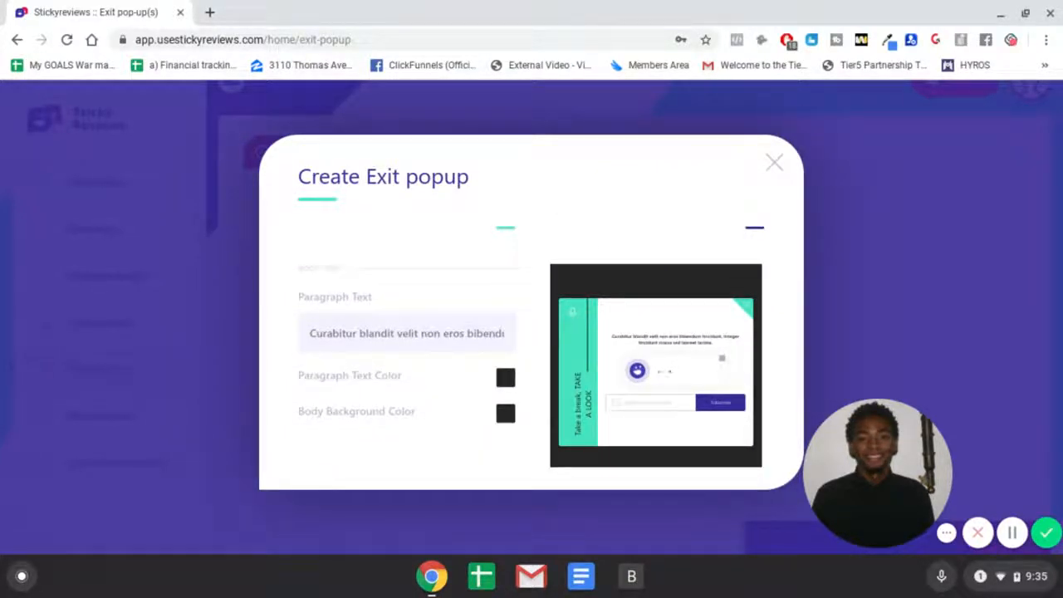
# Step: Close the exit popup form and open the Add Review Link form from Review Link(s)
pyautogui.click(772, 166)
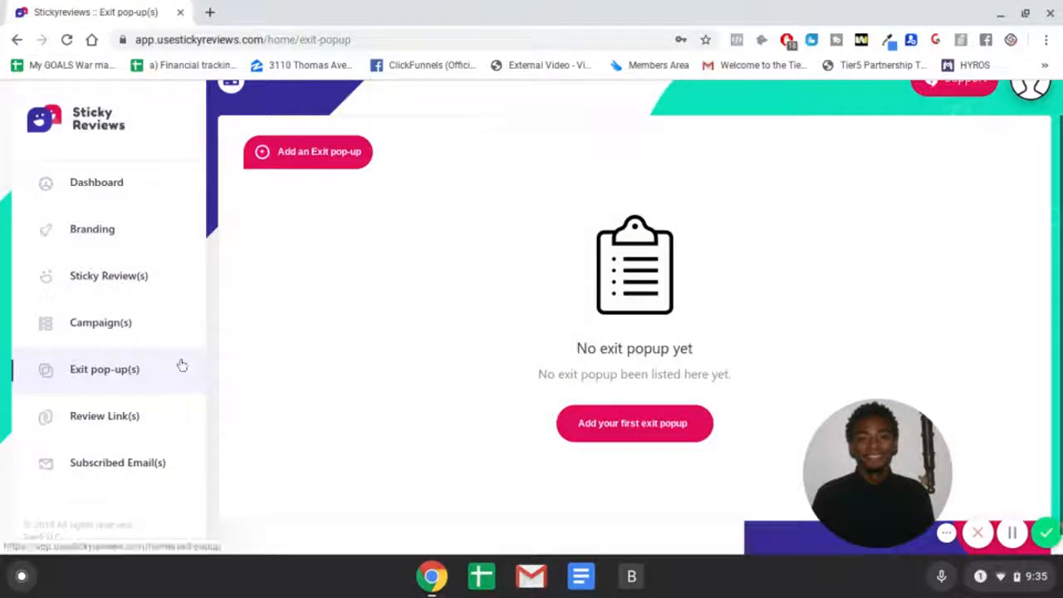
pyautogui.click(163, 421)
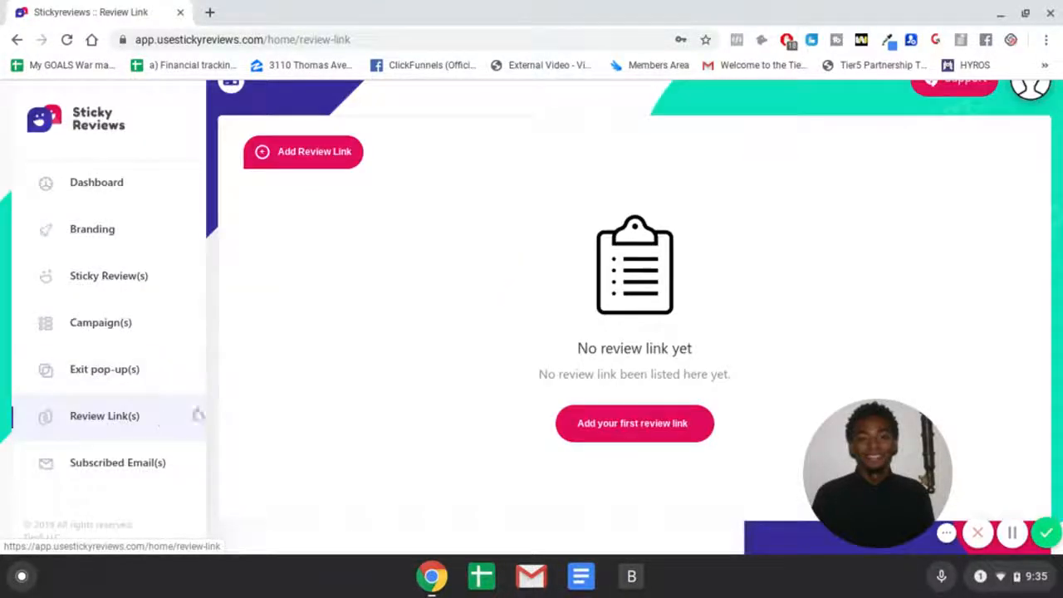
pyautogui.click(606, 426)
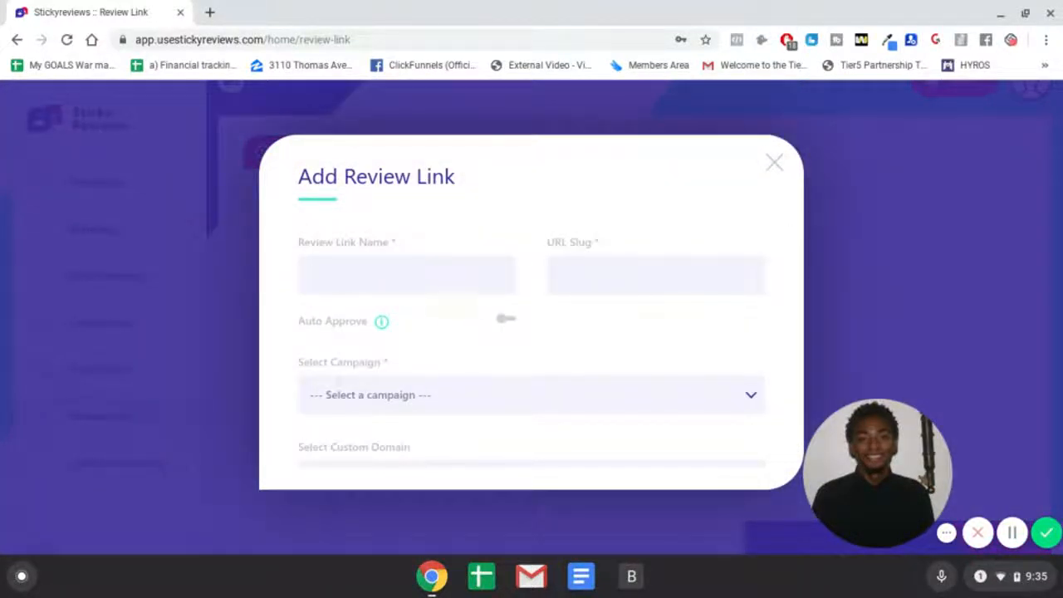
# Step: Turn on Auto Approve for the review link and set the minimum rating to four stars
pyautogui.click(615, 276)
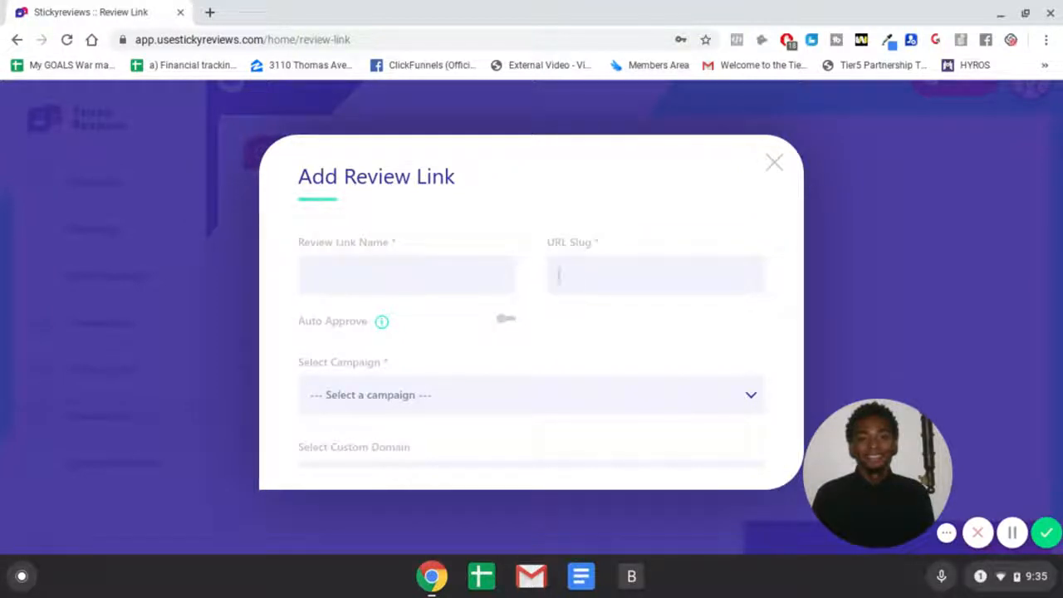
pyautogui.scroll(-4, 510, 325)
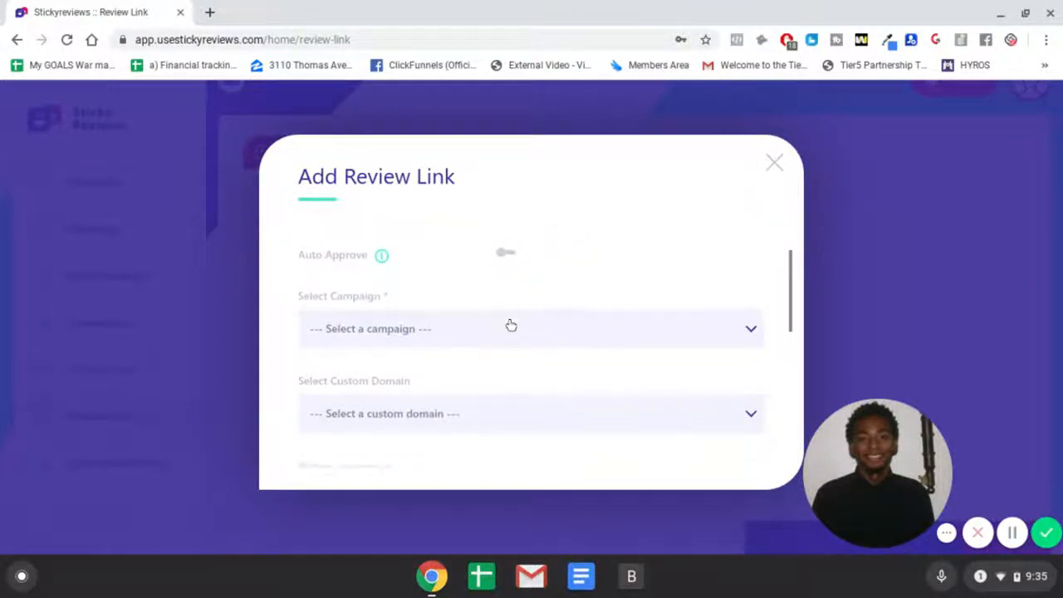
pyautogui.scroll(-3, 510, 325)
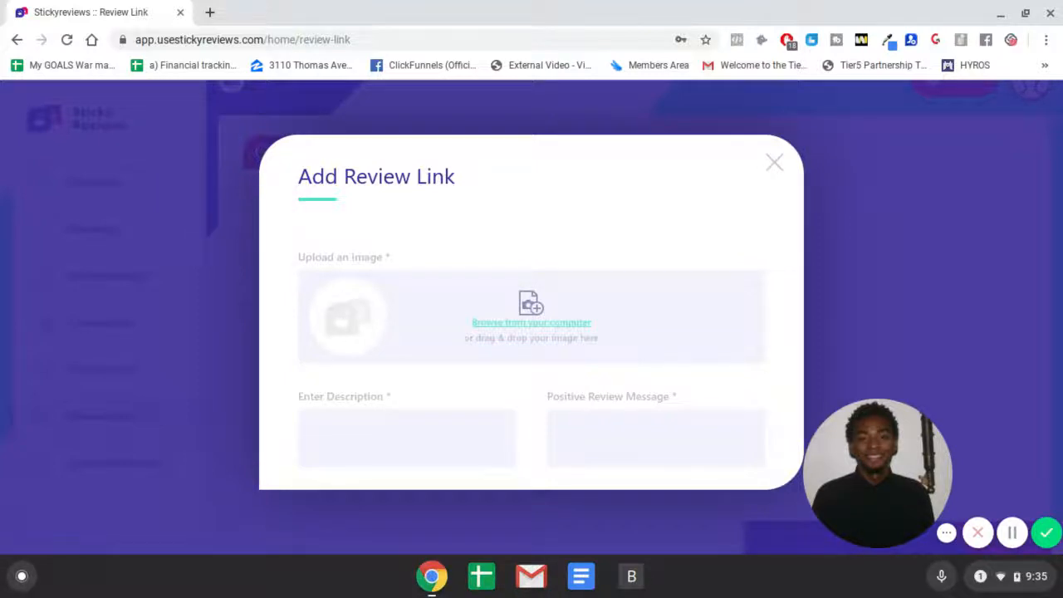
pyautogui.scroll(5, 508, 324)
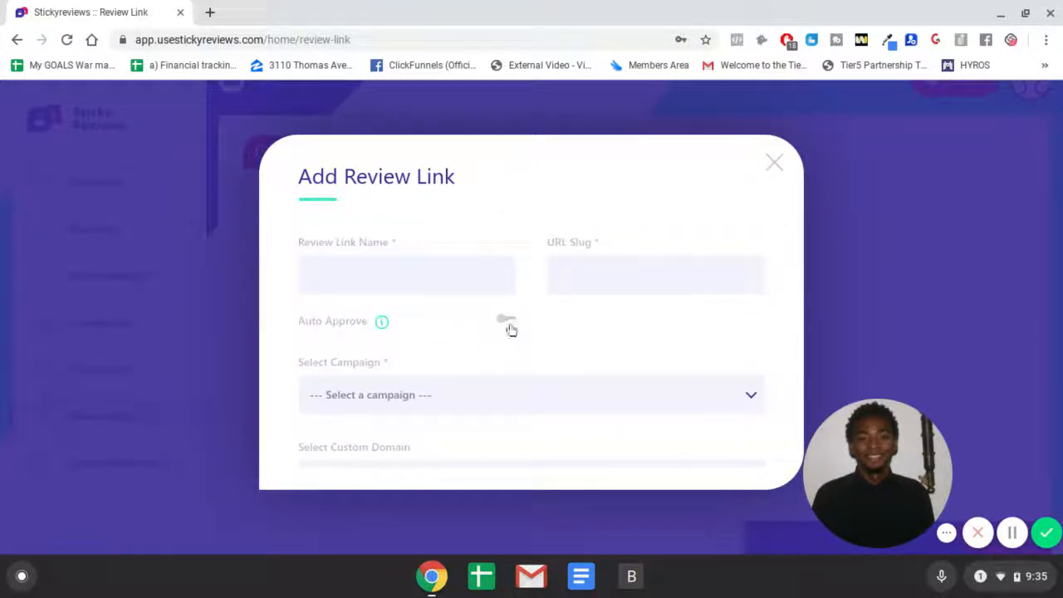
pyautogui.click(508, 322)
pyautogui.scroll(-2, 660, 323)
pyautogui.scroll(1, 661, 323)
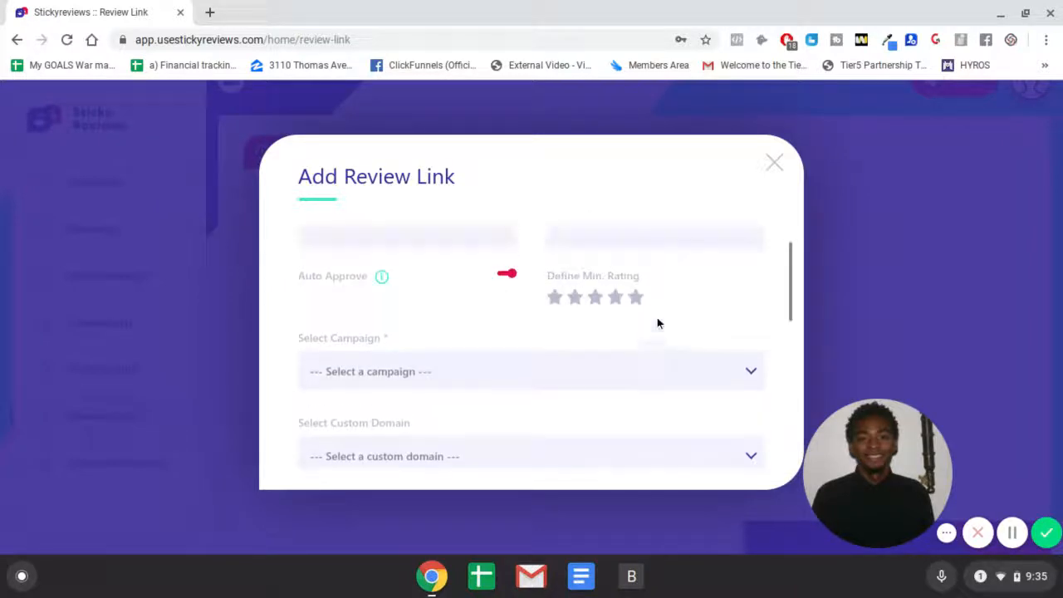
pyautogui.click(619, 301)
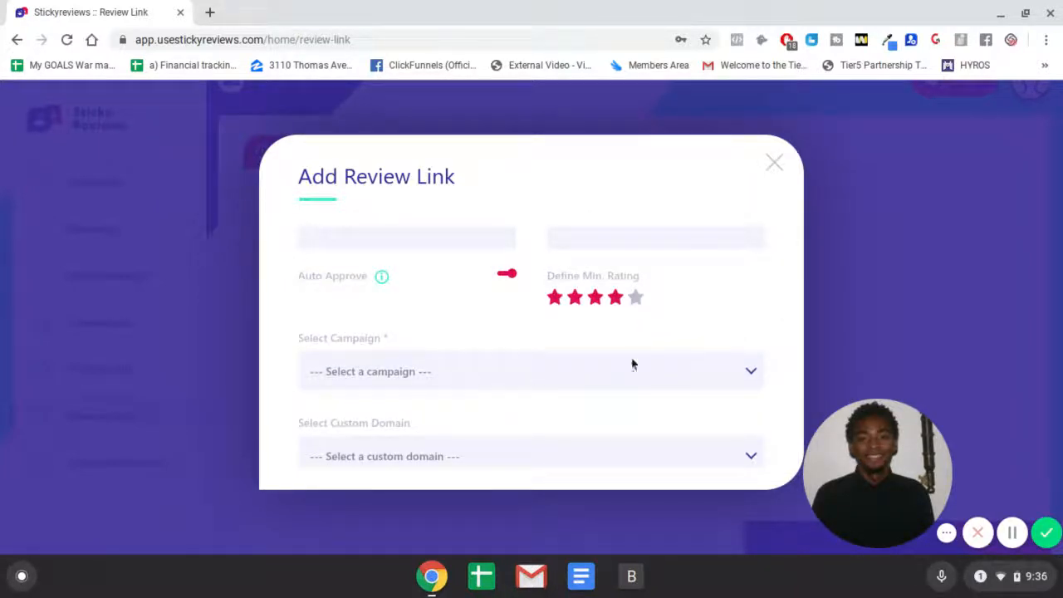
pyautogui.click(556, 299)
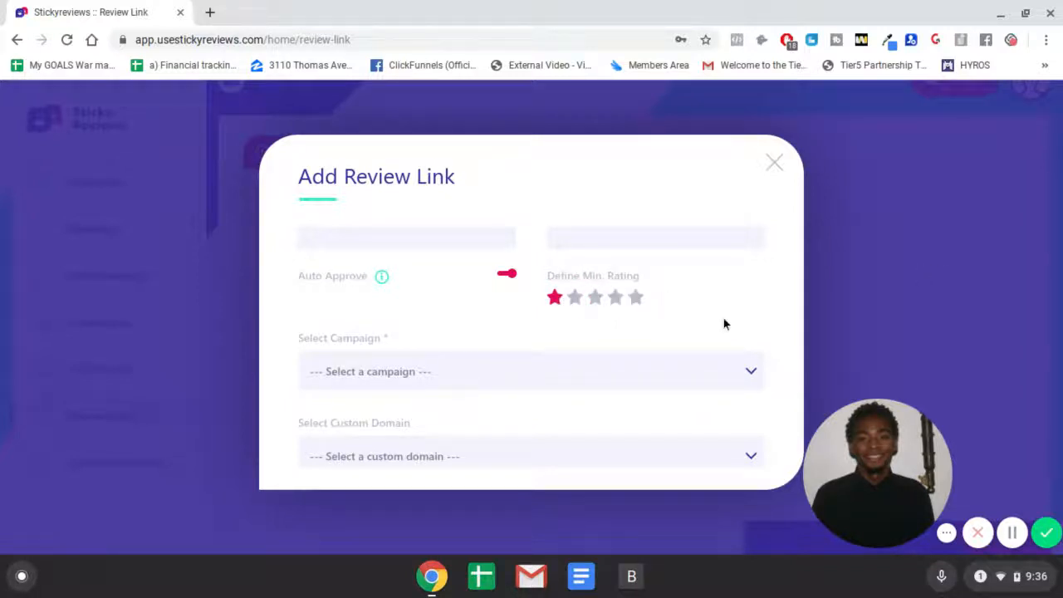
pyautogui.click(615, 299)
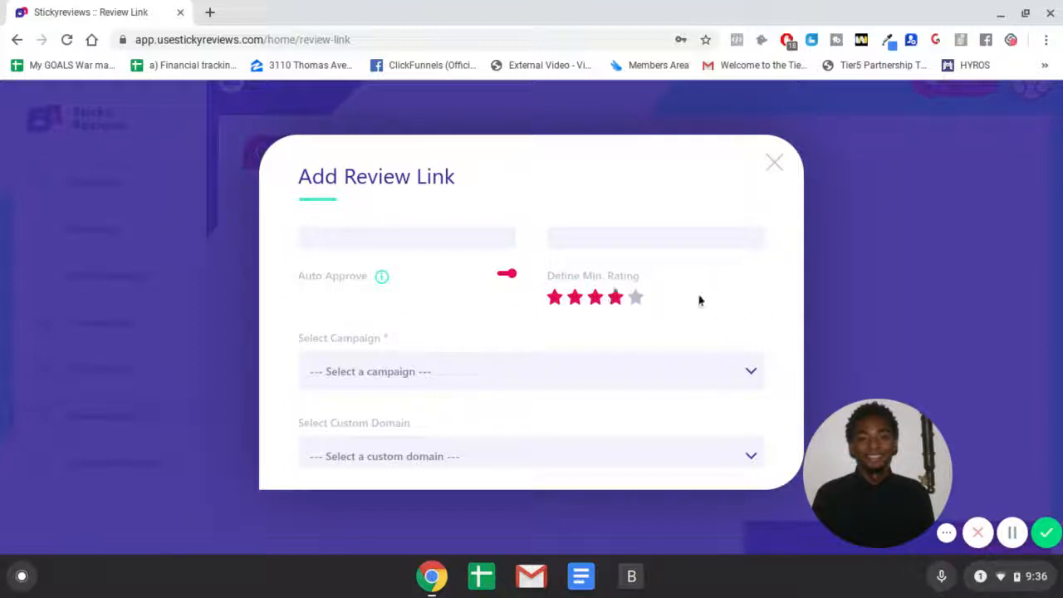
# Step: Browse the campaign and custom domain options in the review link form without choosing any
pyautogui.scroll(-2, 697, 301)
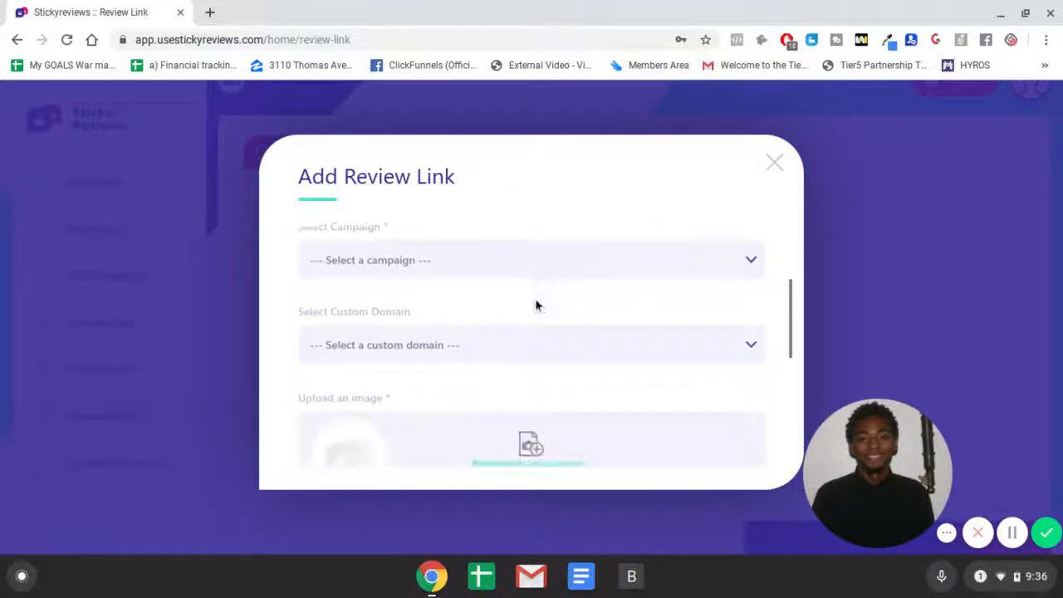
pyautogui.click(405, 259)
pyautogui.click(409, 259)
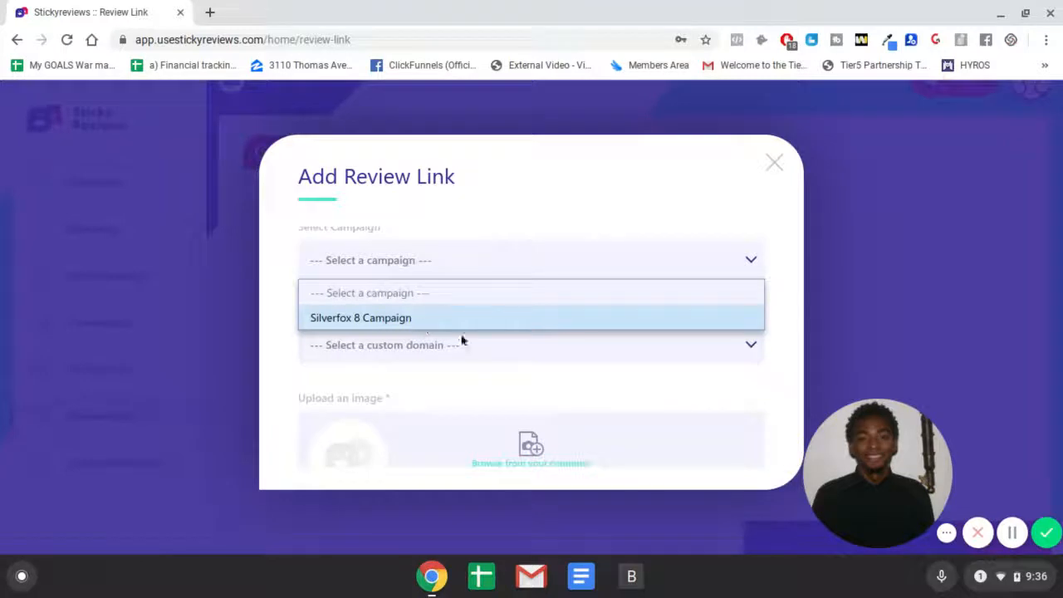
pyautogui.click(484, 354)
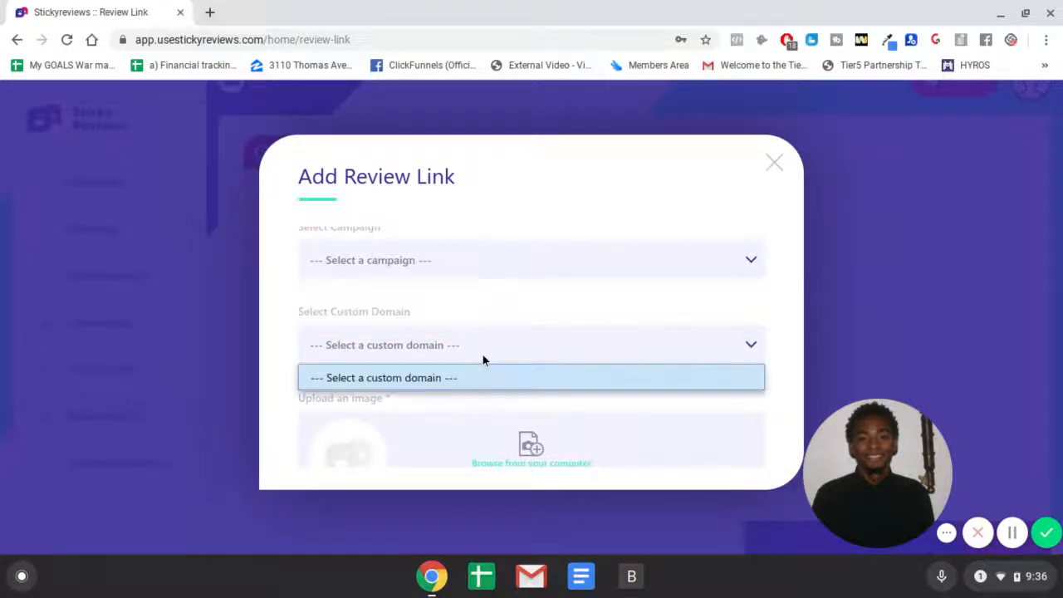
pyautogui.click(567, 308)
# Step: Scroll to the end of the review link form and try to continue to the next step
pyautogui.scroll(-3, 592, 329)
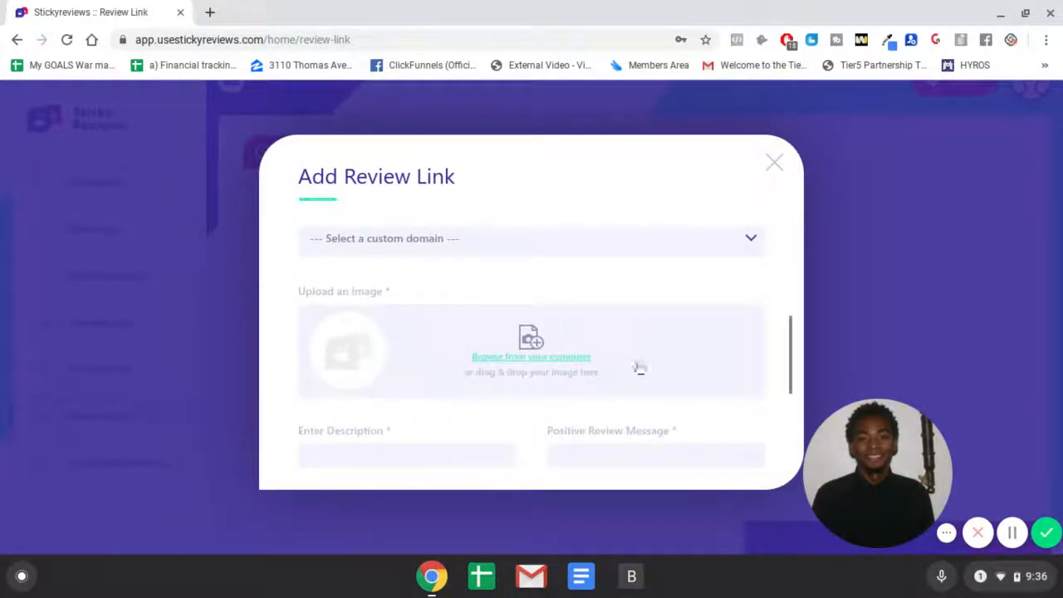
pyautogui.scroll(-3, 480, 348)
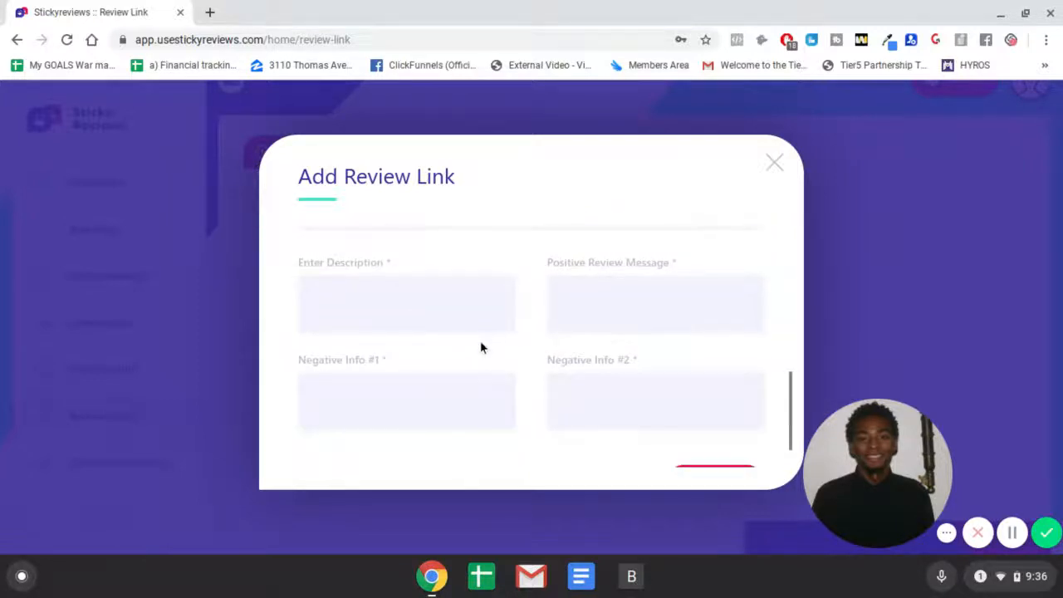
pyautogui.scroll(-1, 480, 340)
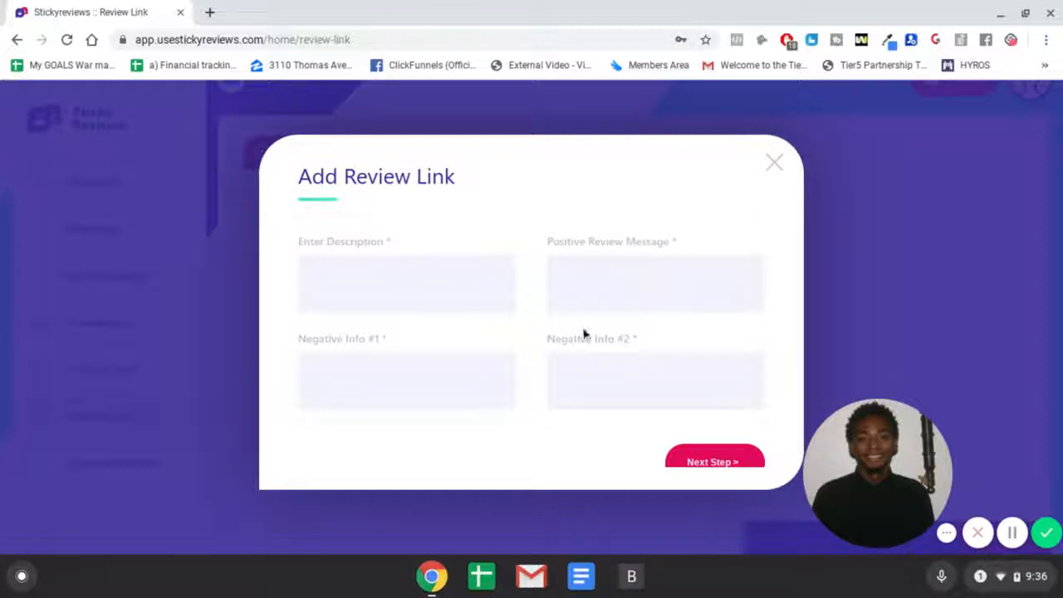
pyautogui.scroll(-1, 387, 366)
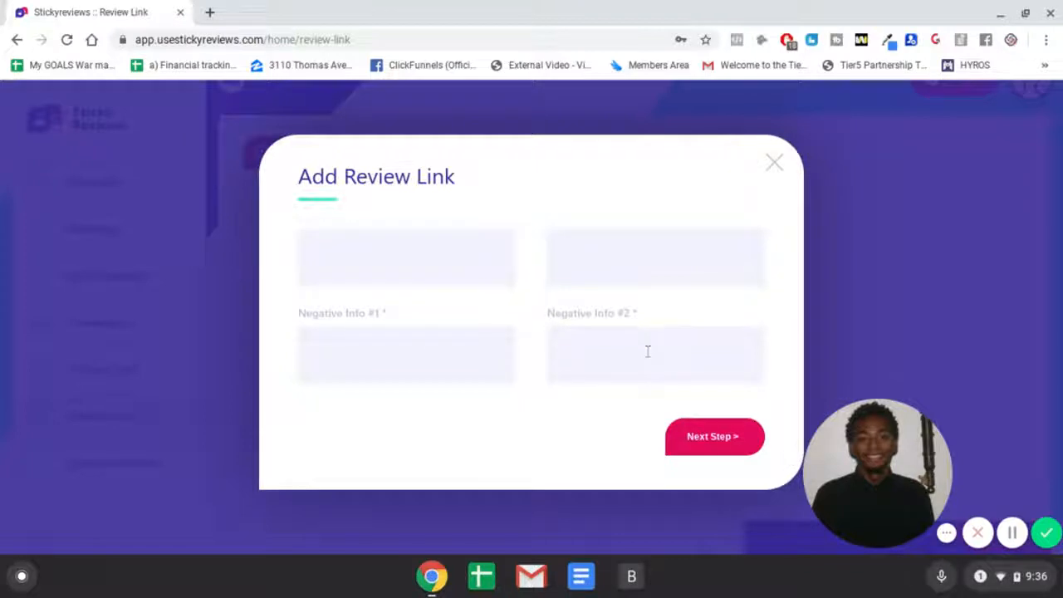
pyautogui.click(735, 441)
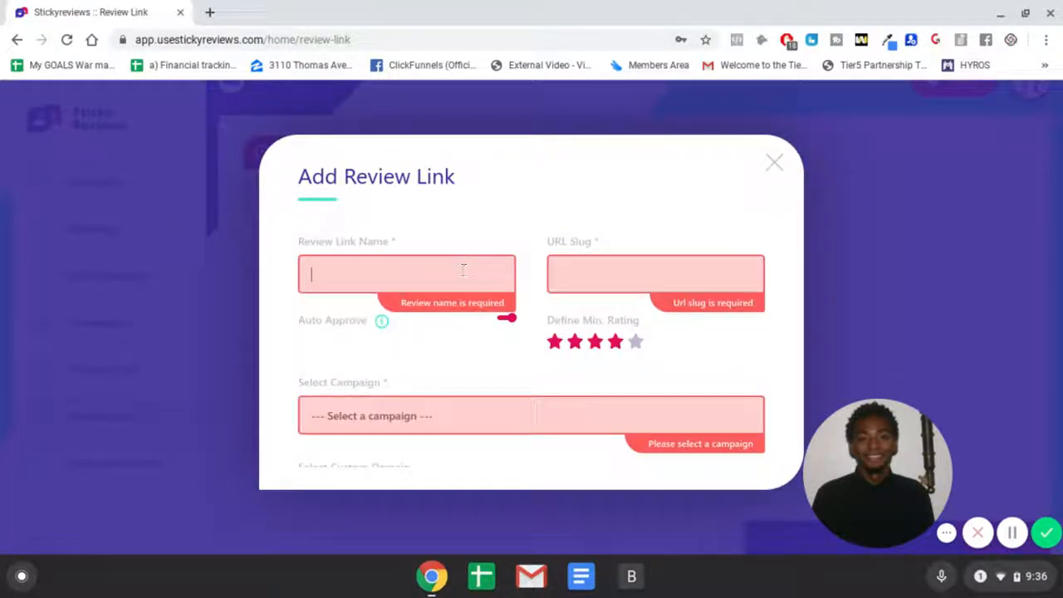
# Step: Name the review link Test and set its URL slug to testref
pyautogui.write('Test')
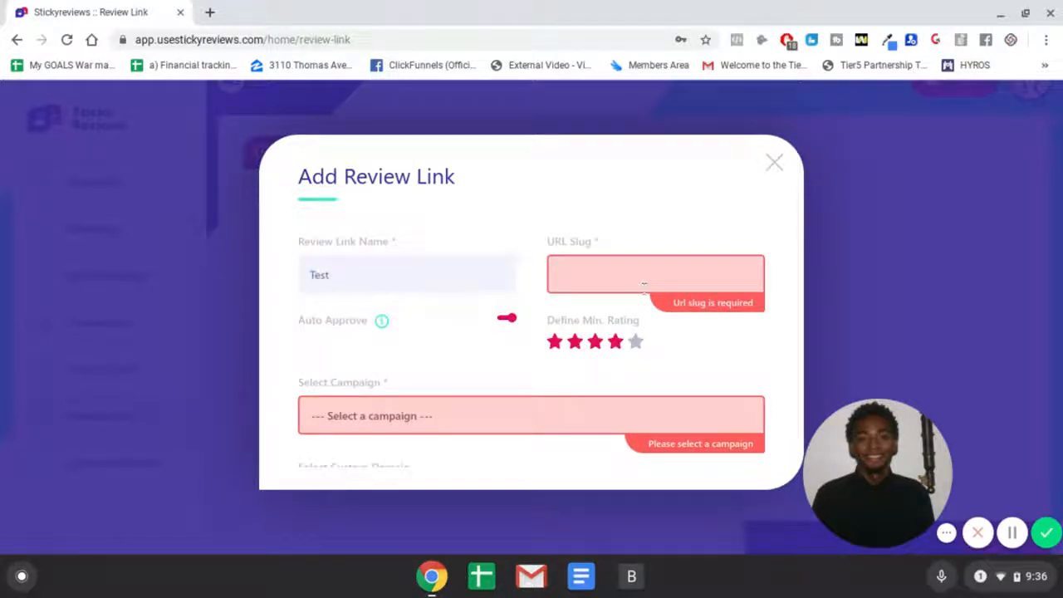
pyautogui.click(644, 284)
pyautogui.write('testref')
# Step: Select Silverfox 8 Campaign as the review link's campaign, leaving the custom domain unset
pyautogui.scroll(-2, 480, 386)
pyautogui.click(424, 361)
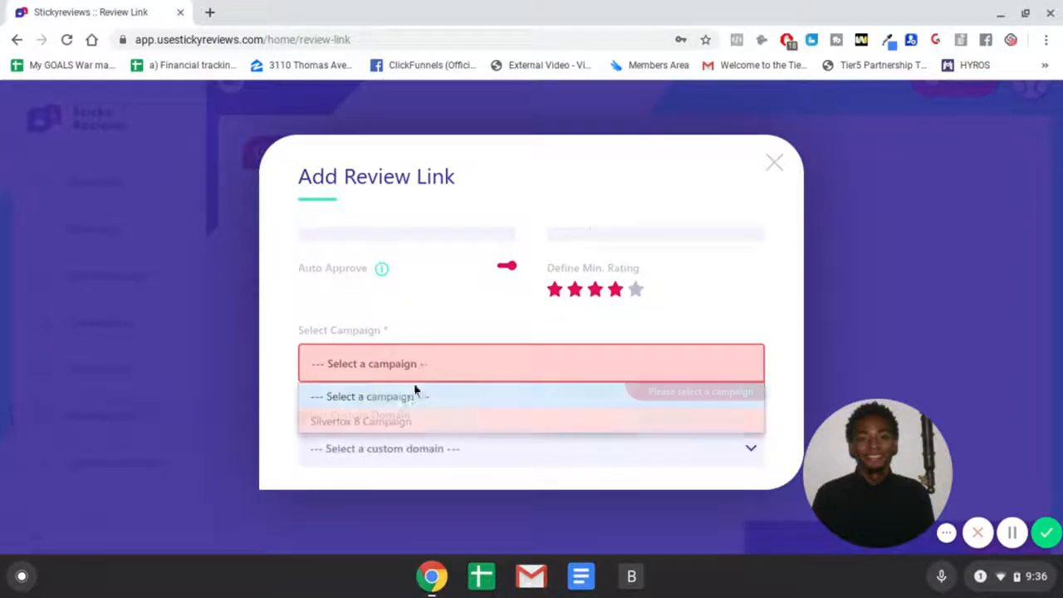
pyautogui.click(404, 421)
pyautogui.scroll(-1, 445, 420)
pyautogui.click(433, 409)
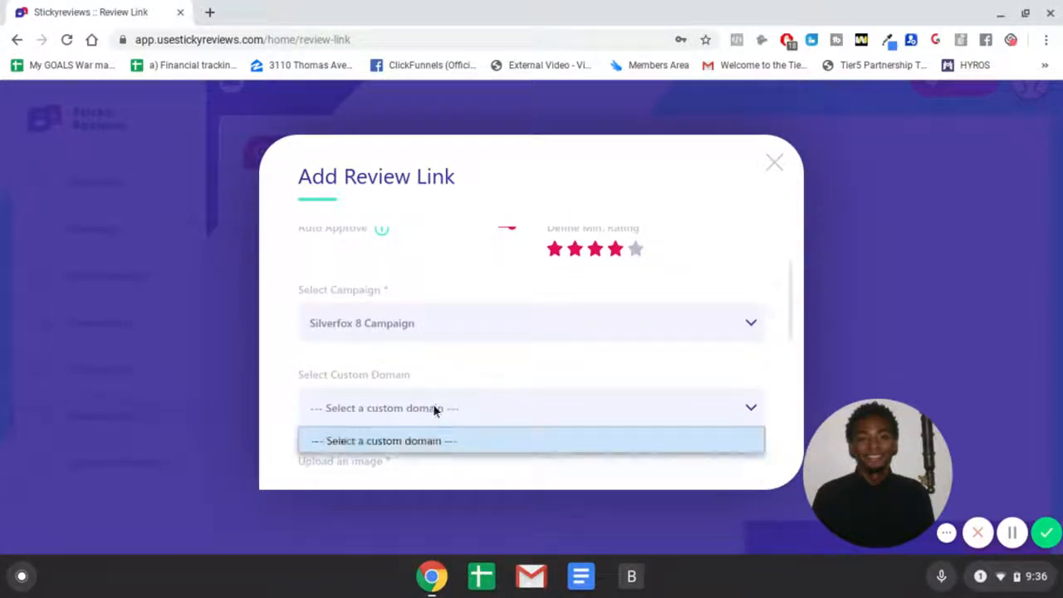
pyautogui.click(433, 409)
# Step: Scroll through the review link's image upload, description, positive review message and negative info fields
pyautogui.scroll(-3, 465, 391)
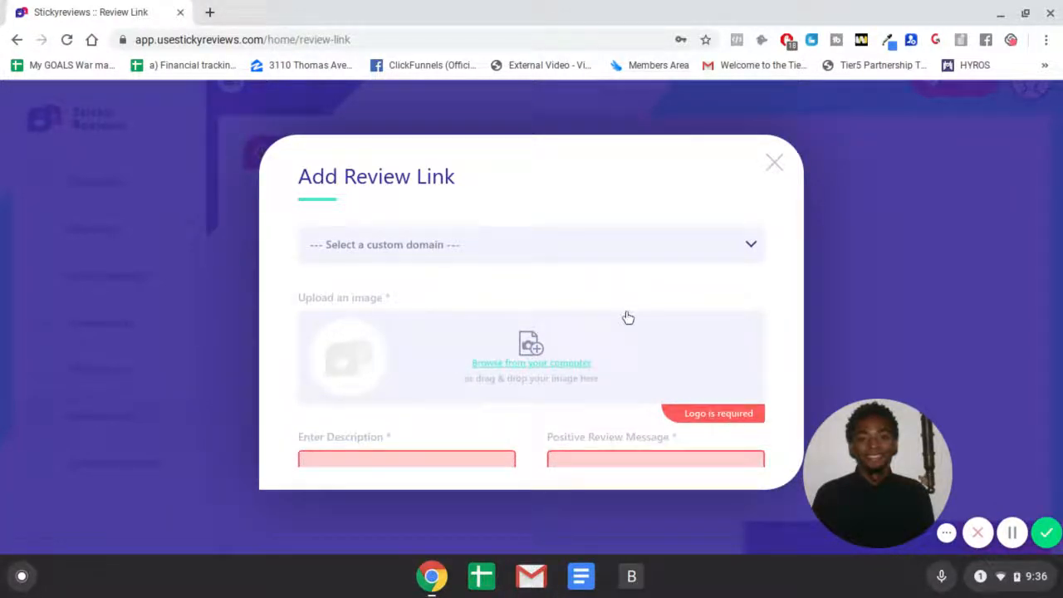
pyautogui.scroll(-2, 556, 358)
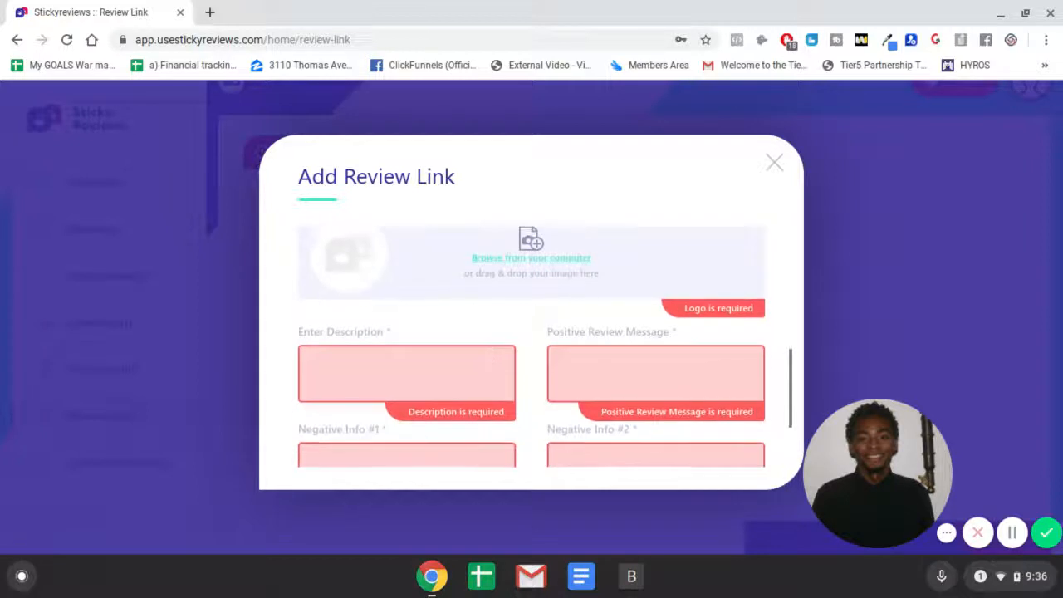
pyautogui.click(310, 359)
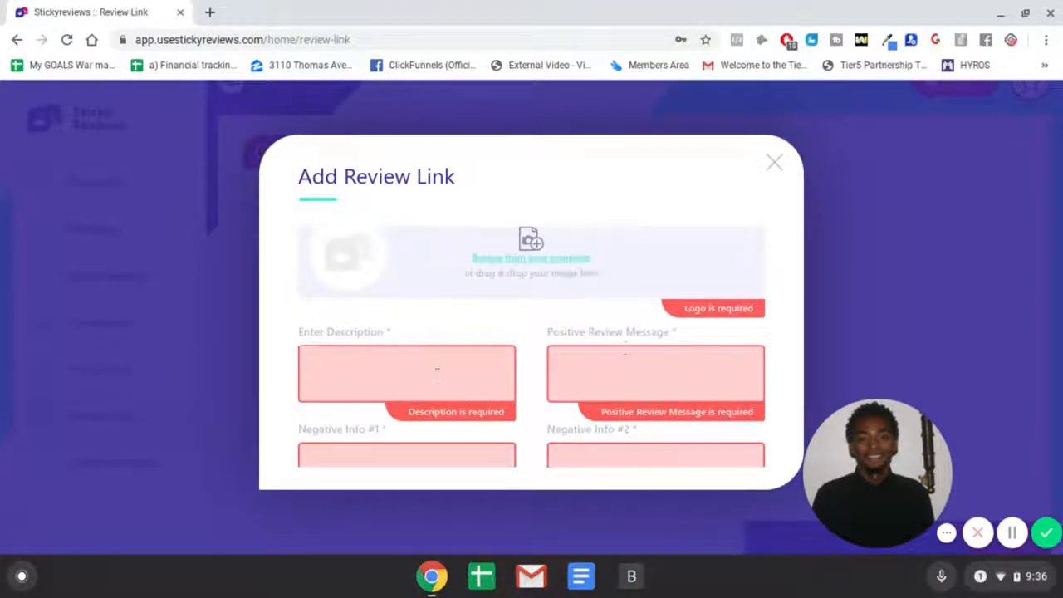
pyautogui.scroll(-2, 436, 371)
pyautogui.scroll(5, 470, 359)
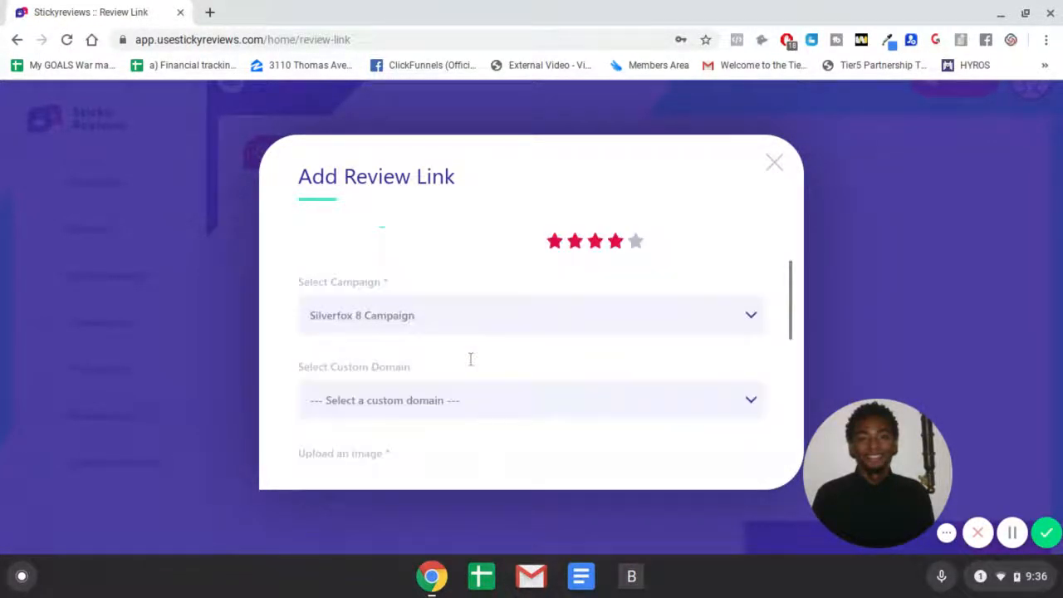
pyautogui.scroll(2, 491, 422)
pyautogui.scroll(-4, 494, 354)
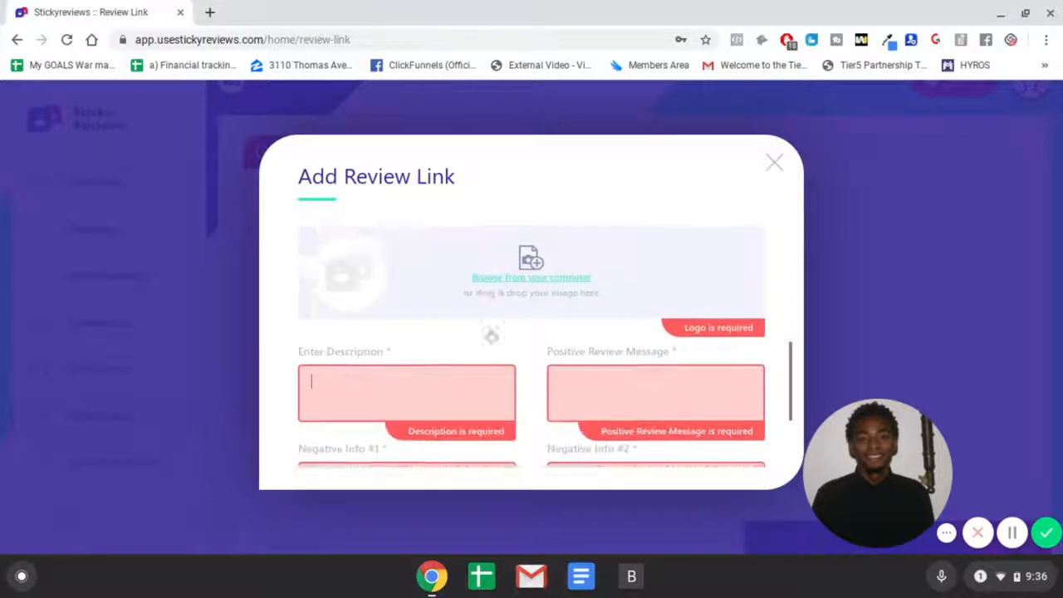
pyautogui.scroll(-1, 249, 321)
pyautogui.scroll(-1, 467, 246)
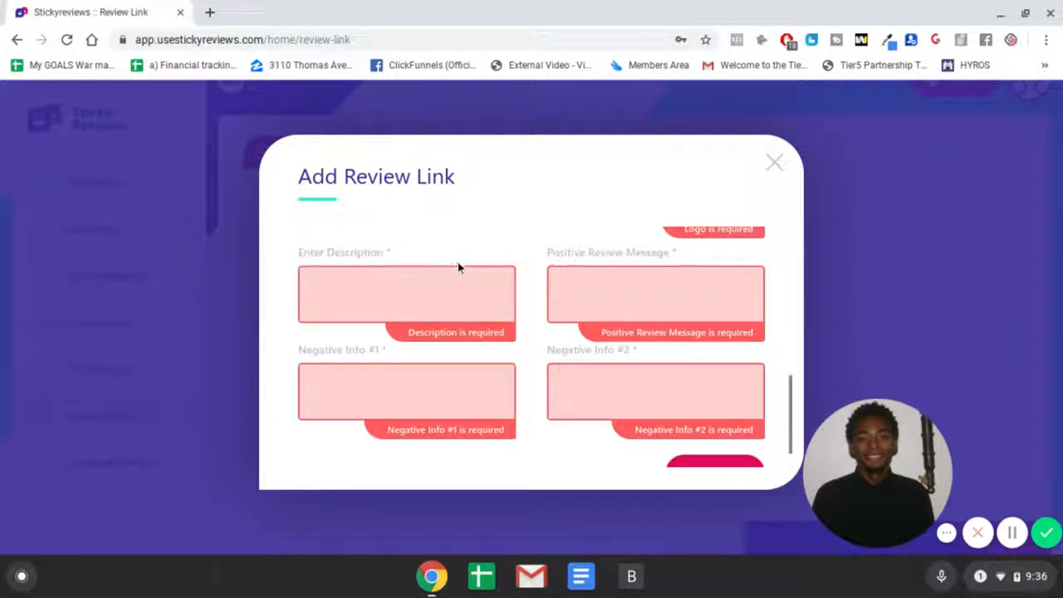
pyautogui.scroll(-1, 458, 267)
pyautogui.scroll(2, 503, 304)
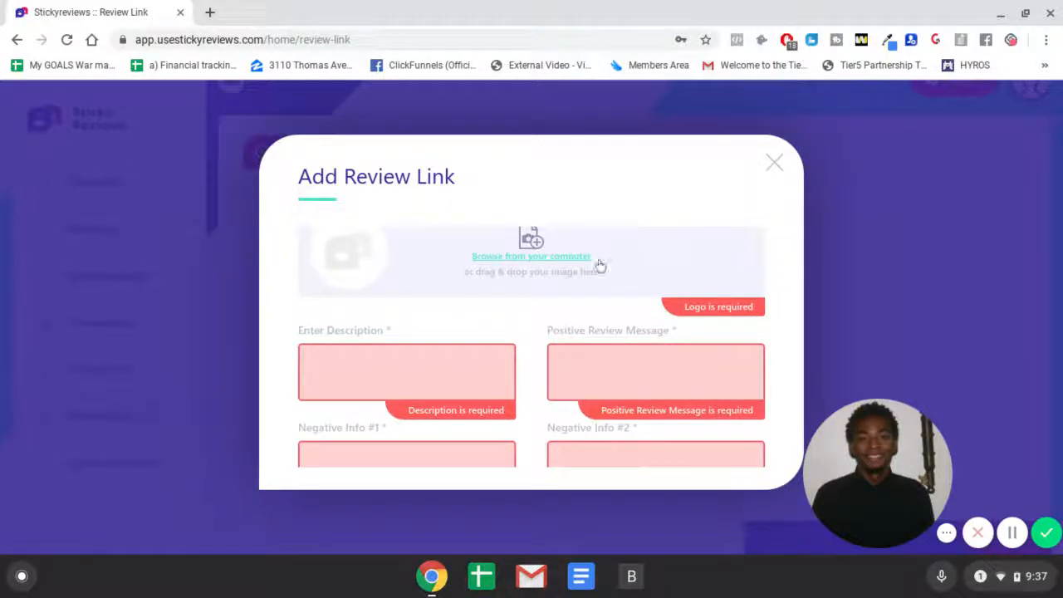
pyautogui.scroll(2, 600, 265)
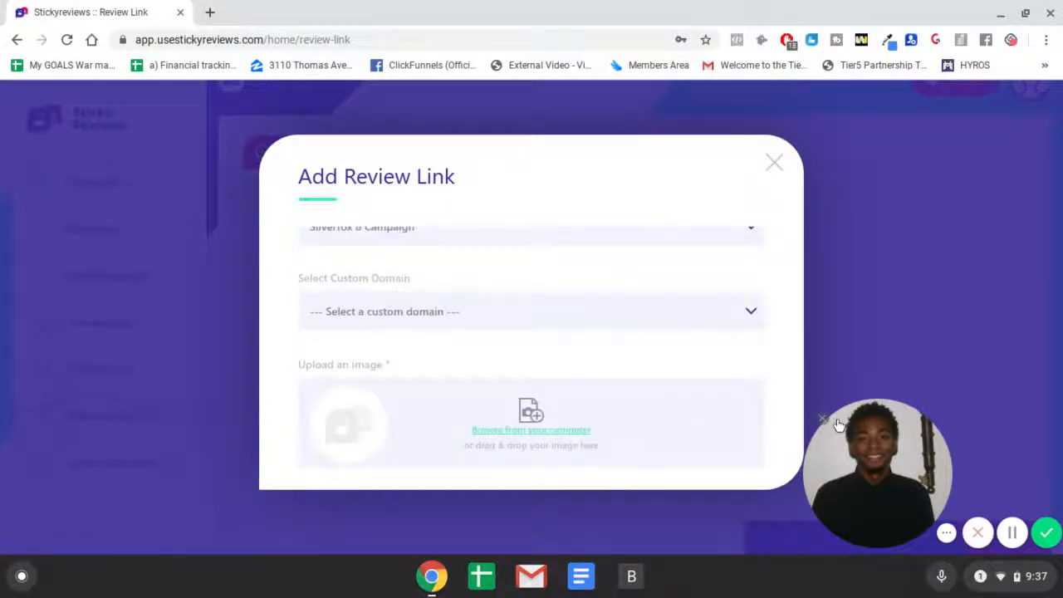
# Step: Open a new browser tab and search Google for John
pyautogui.click(210, 12)
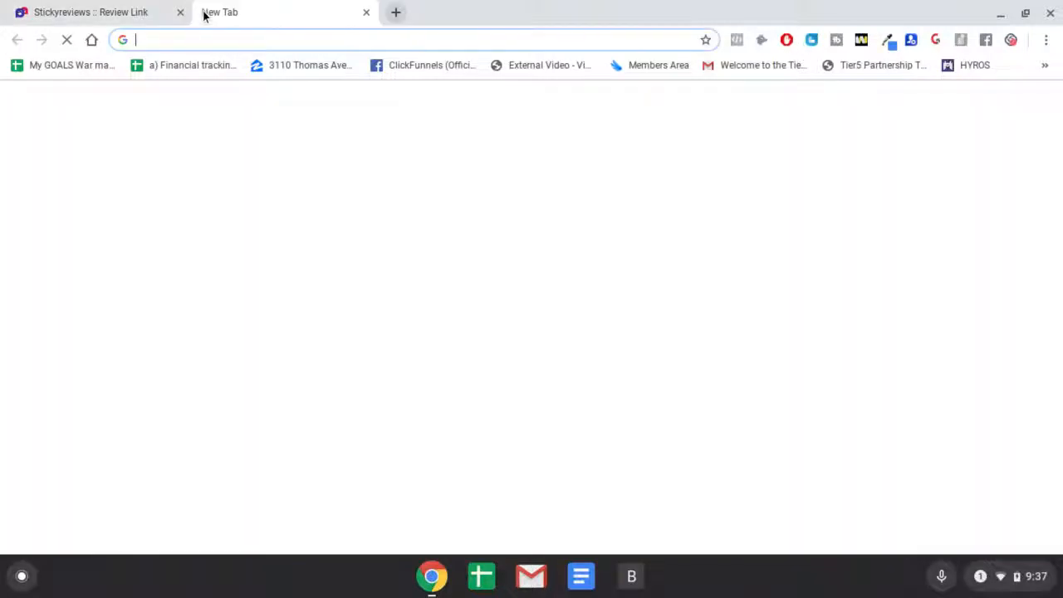
pyautogui.write('jon')
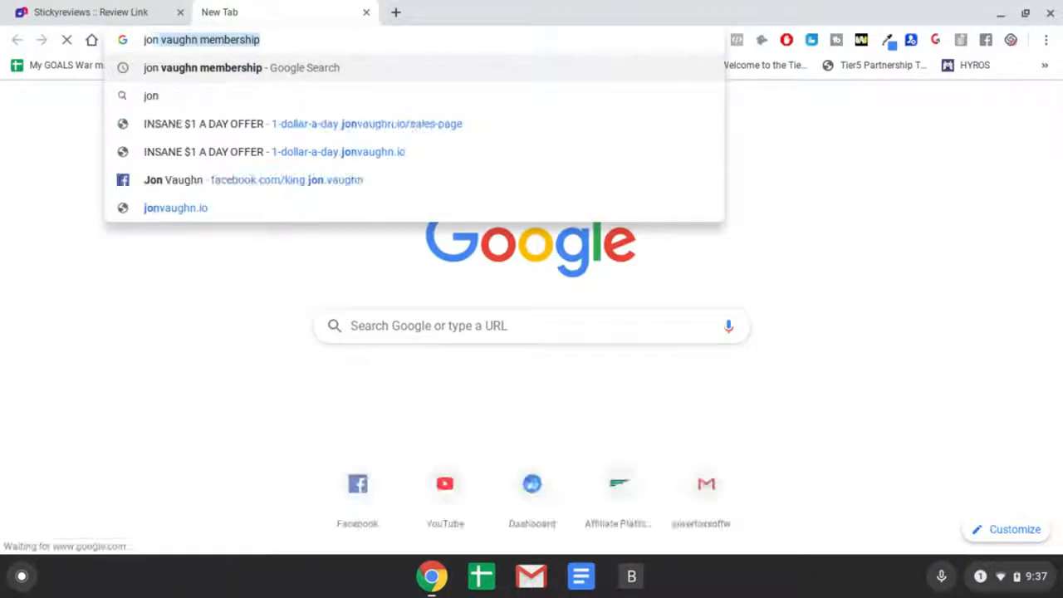
pyautogui.press('Delete')
pyautogui.press('BackSpace')
pyautogui.press('BackSpace')
pyautogui.press('BackSpace')
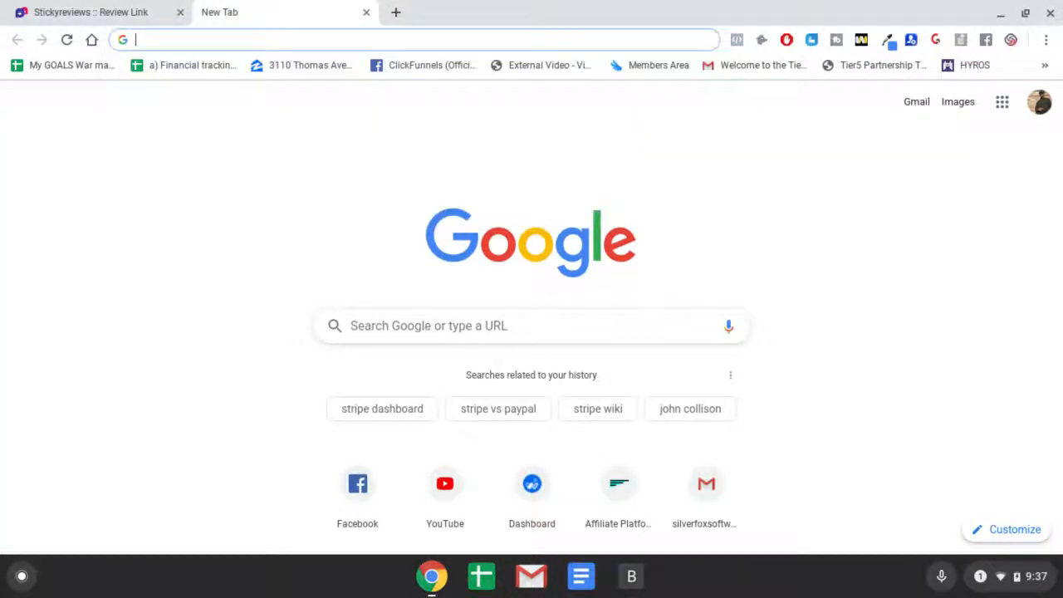
pyautogui.write('H')
pyautogui.press('BackSpace')
pyautogui.press('BackSpace')
pyautogui.write('John')
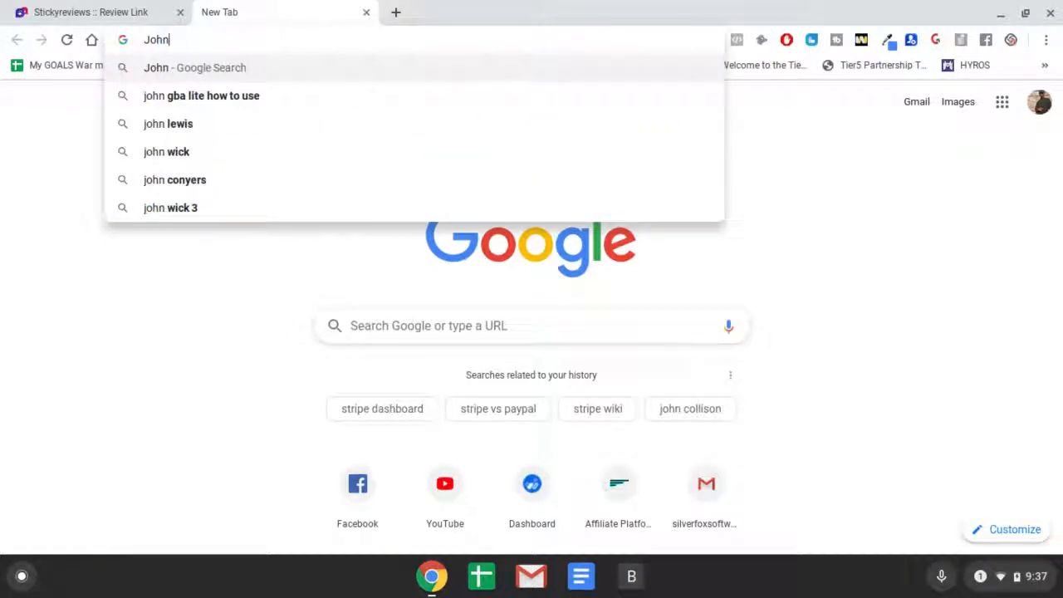
pyautogui.press('Return')
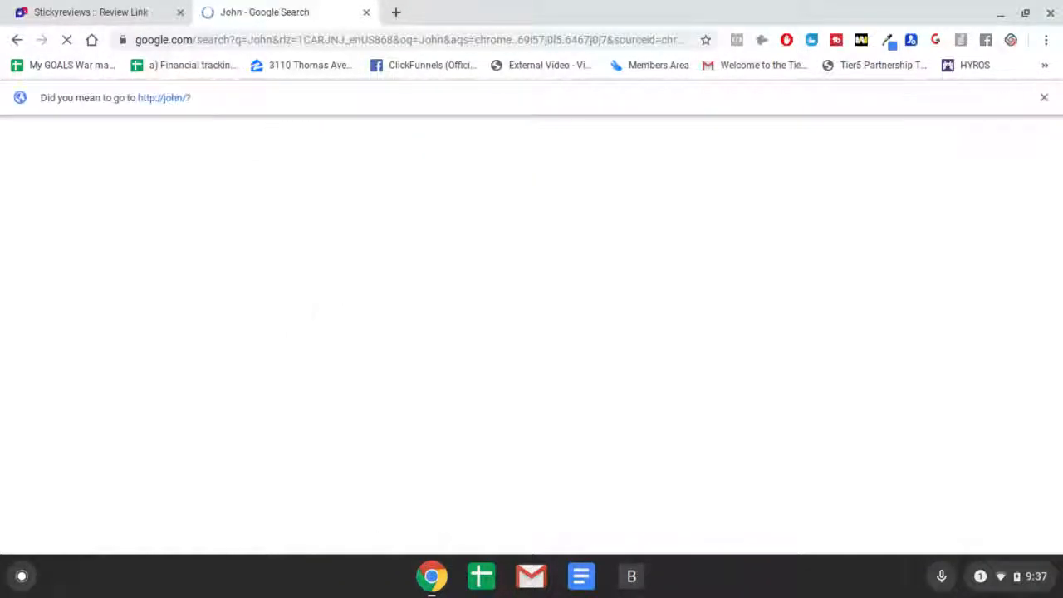
# Step: Search Google for conor mcgregor and switch to image results
pyautogui.click(219, 43)
pyautogui.write('conor')
pyautogui.press('Return')
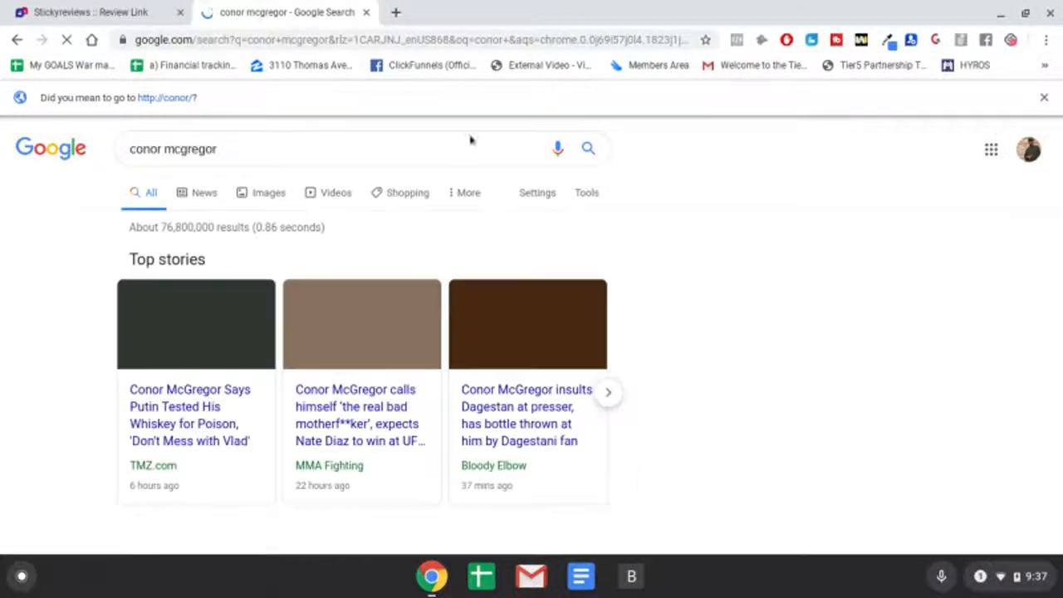
pyautogui.click(264, 195)
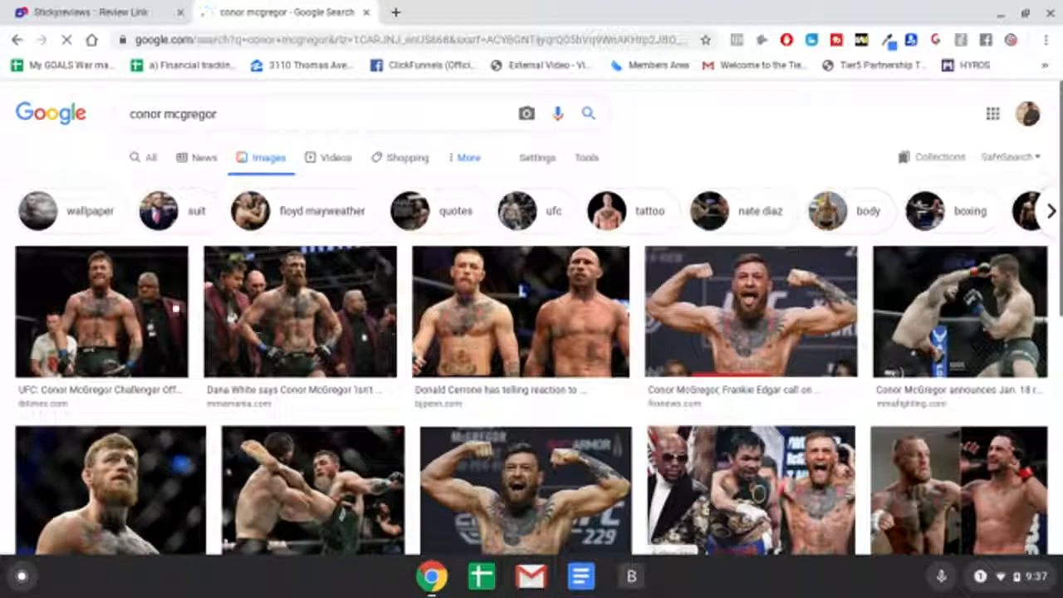
# Step: Try to drag a Conor McGregor image into the Sticky Reviews tab, then go back to the review links page
pyautogui.moveTo(123, 257); pyautogui.dragTo(557, 404)
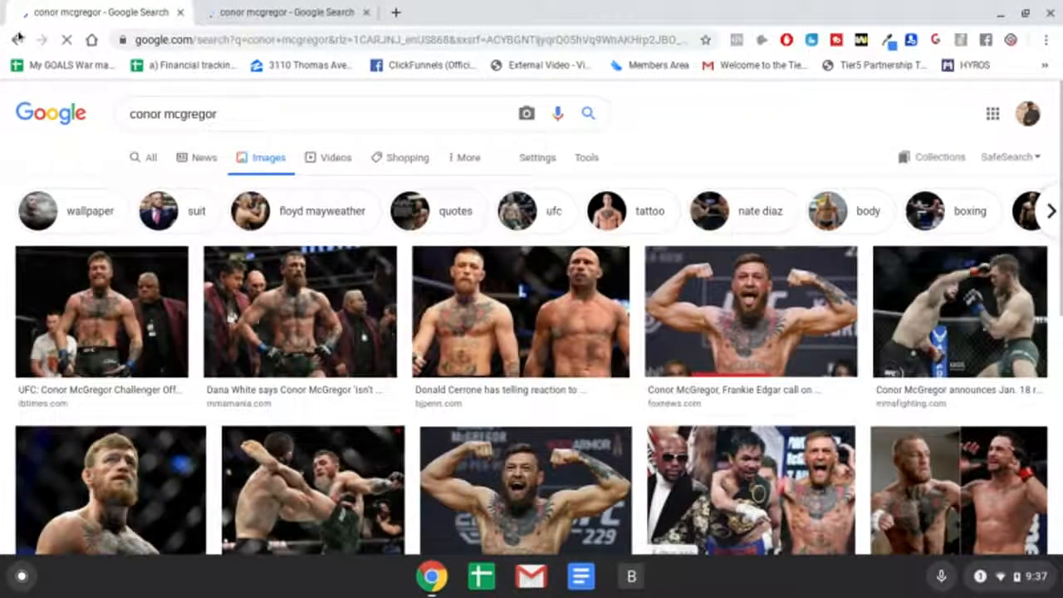
pyautogui.click(18, 38)
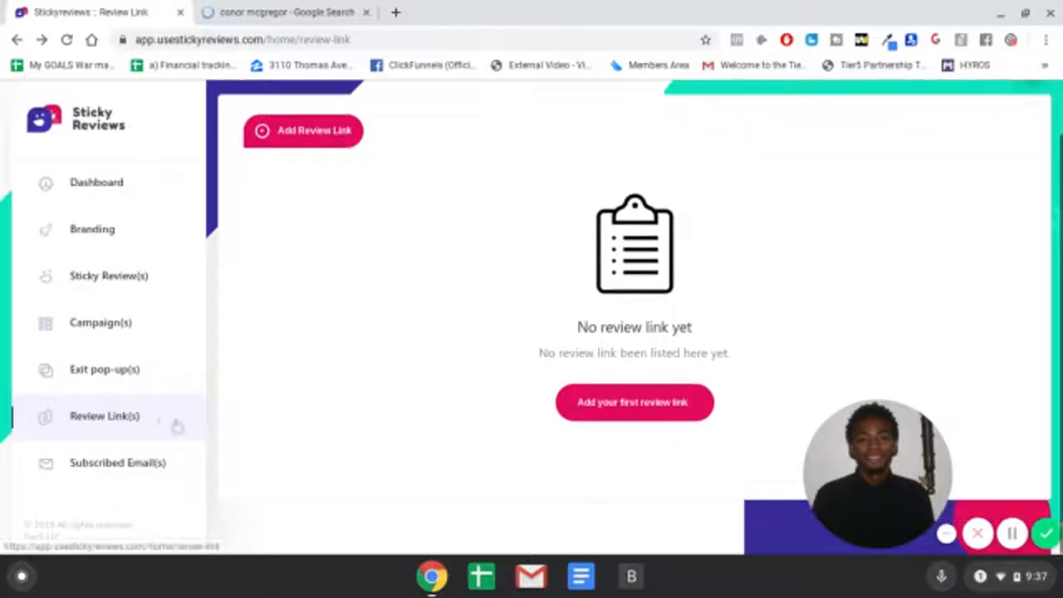
# Step: Reopen the Add Review Link form, scroll through its fields and close it, then open the Subscribed Emails section
pyautogui.click(660, 395)
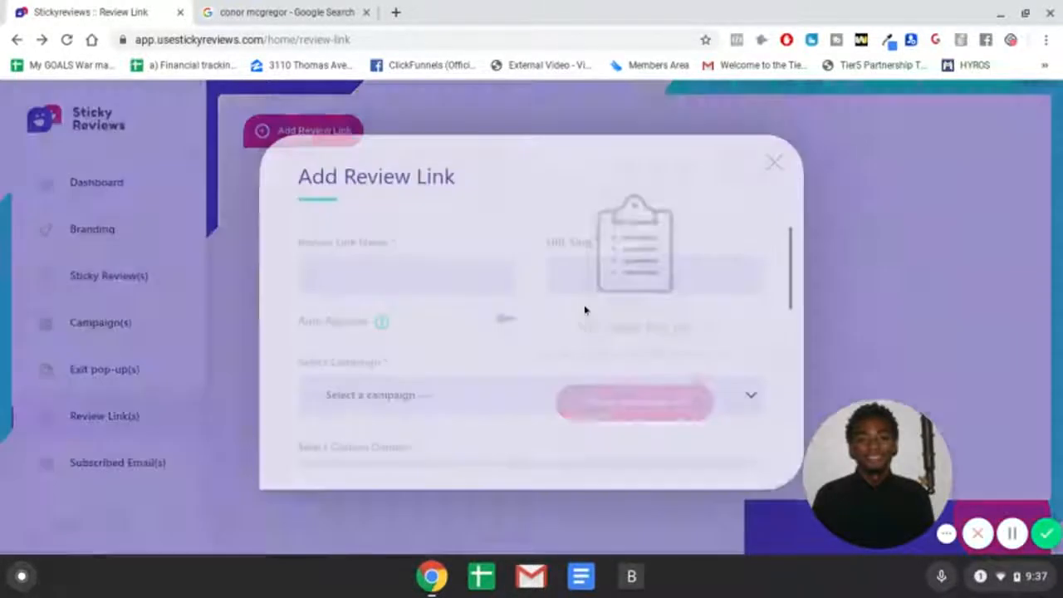
pyautogui.scroll(-5, 636, 311)
pyautogui.scroll(3, 636, 312)
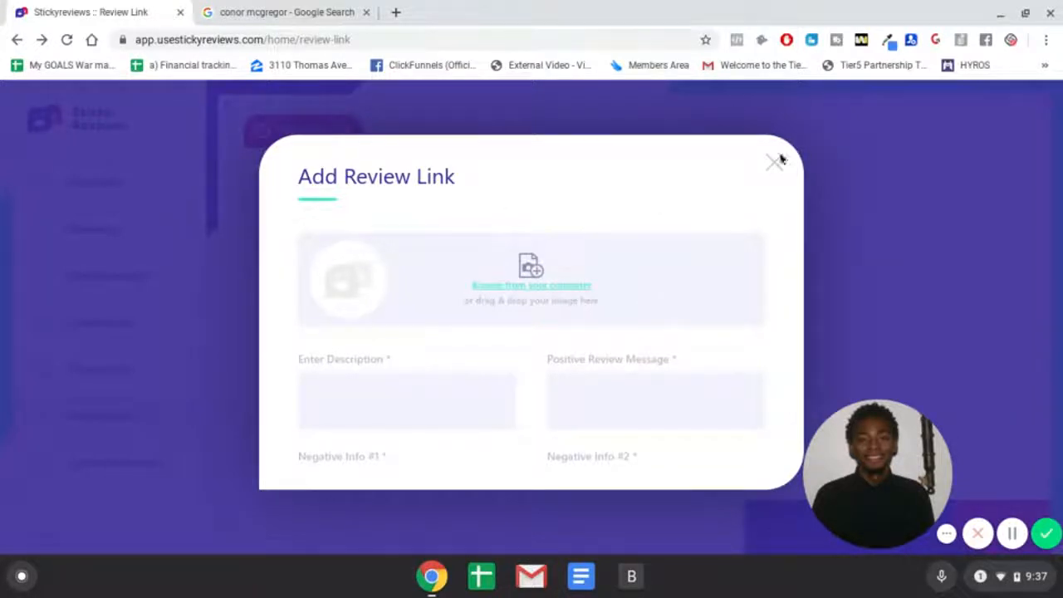
pyautogui.scroll(-4, 469, 325)
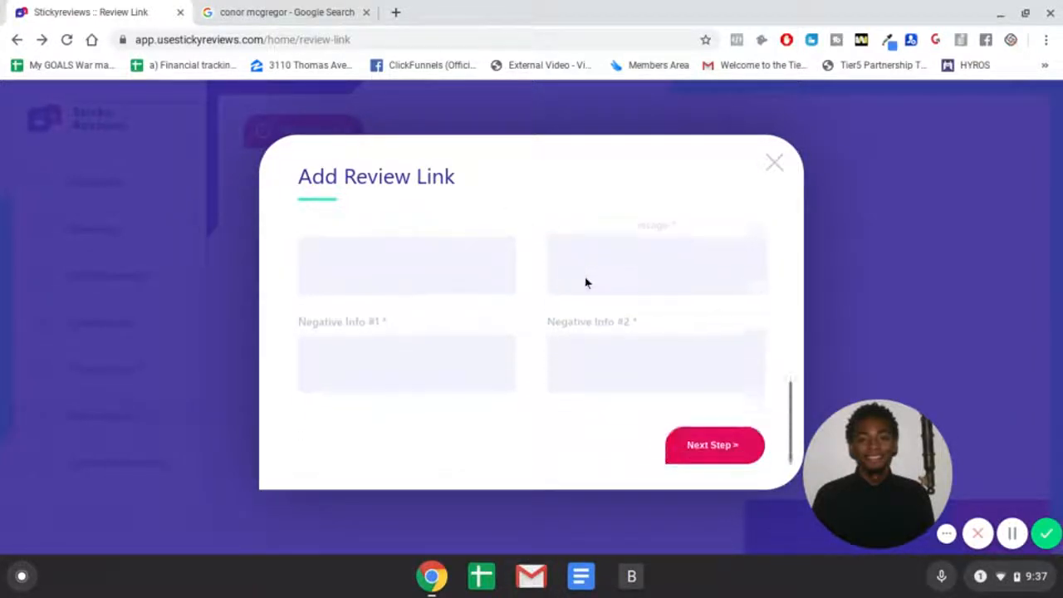
pyautogui.scroll(4, 586, 279)
pyautogui.scroll(-4, 611, 286)
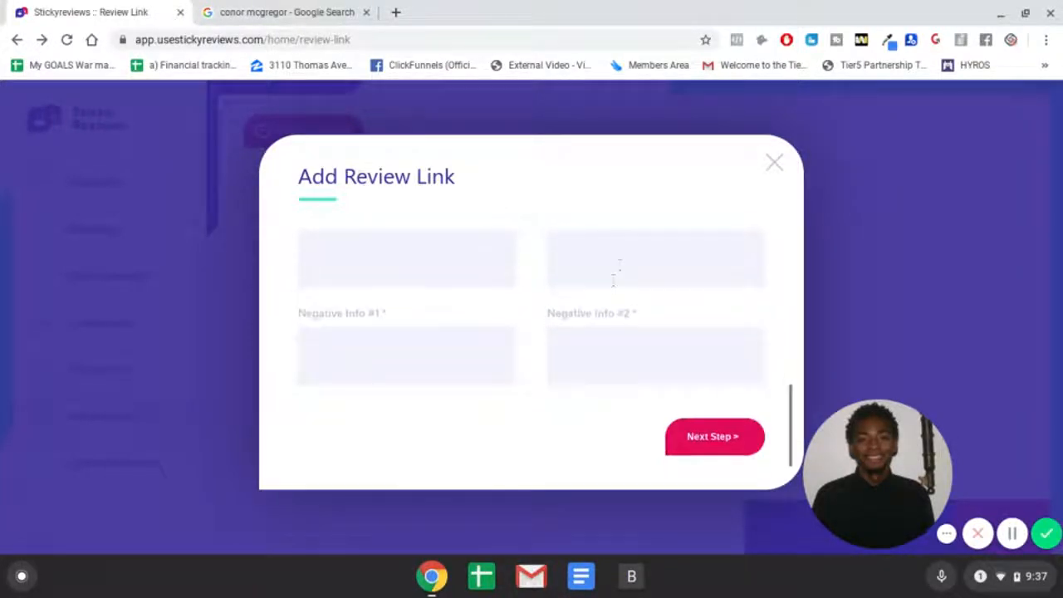
pyautogui.click(772, 167)
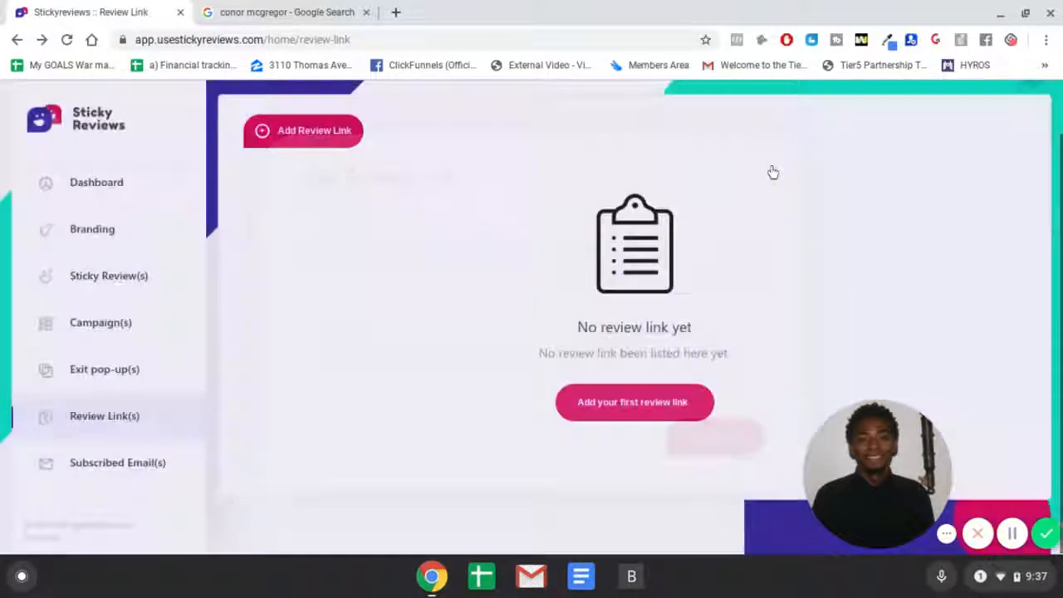
pyautogui.click(119, 471)
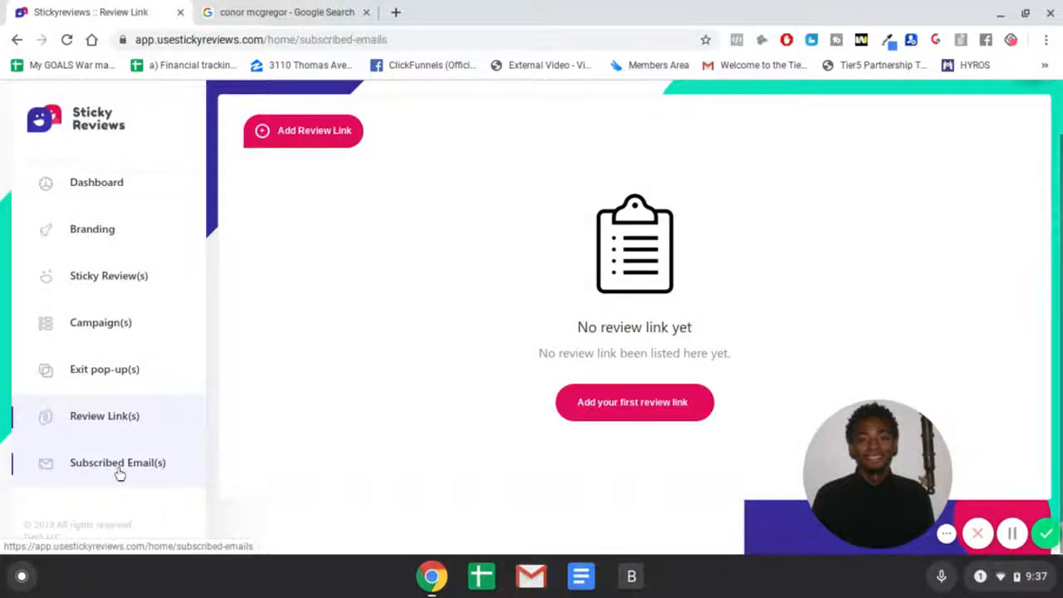